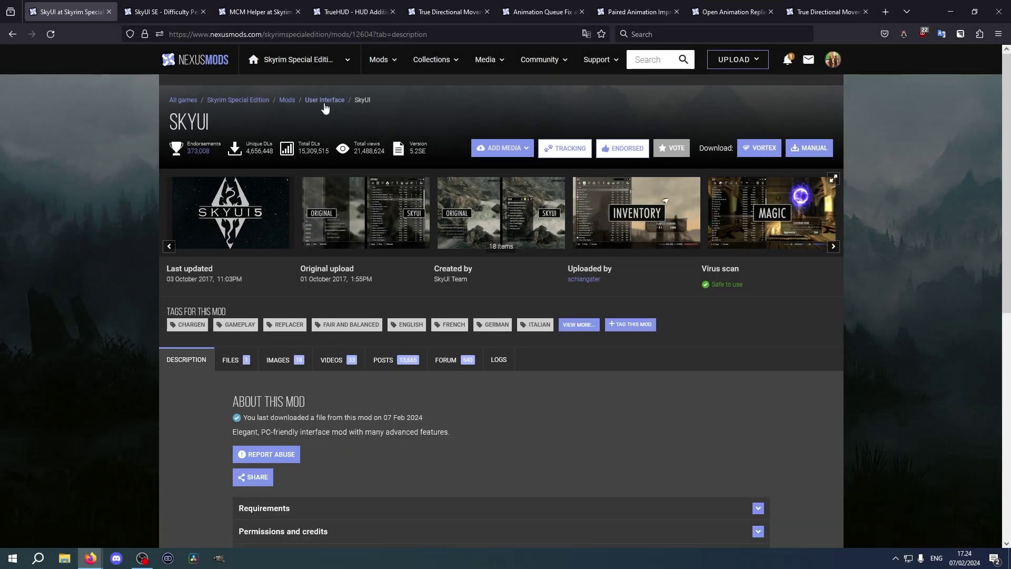
# Show the SkyUI files list, then the Difficulty Persistence Fix files list.
pyautogui.scroll(-2, 103, 344)
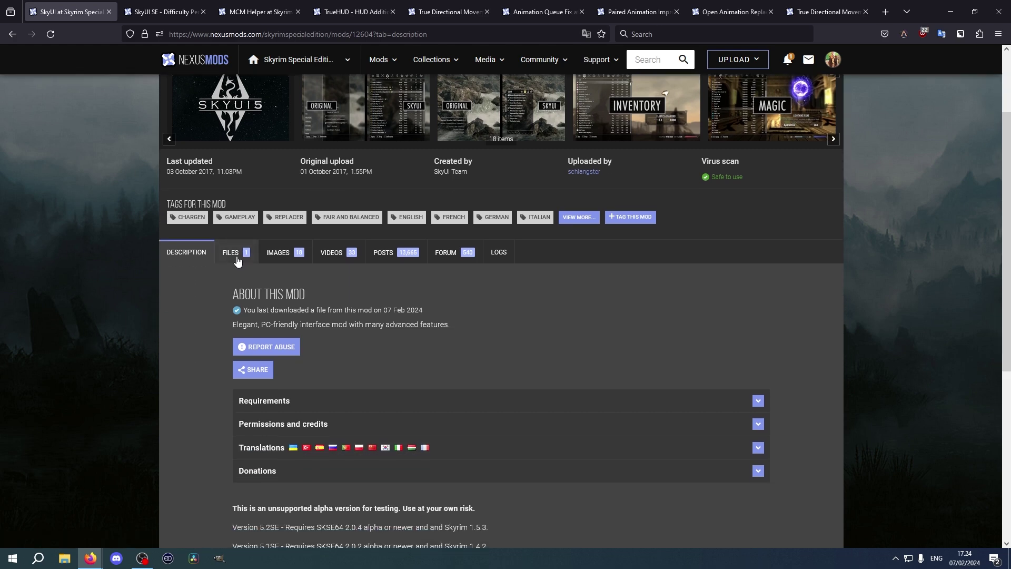
pyautogui.click(237, 261)
pyautogui.hotkey('ctrl', 'Tab')
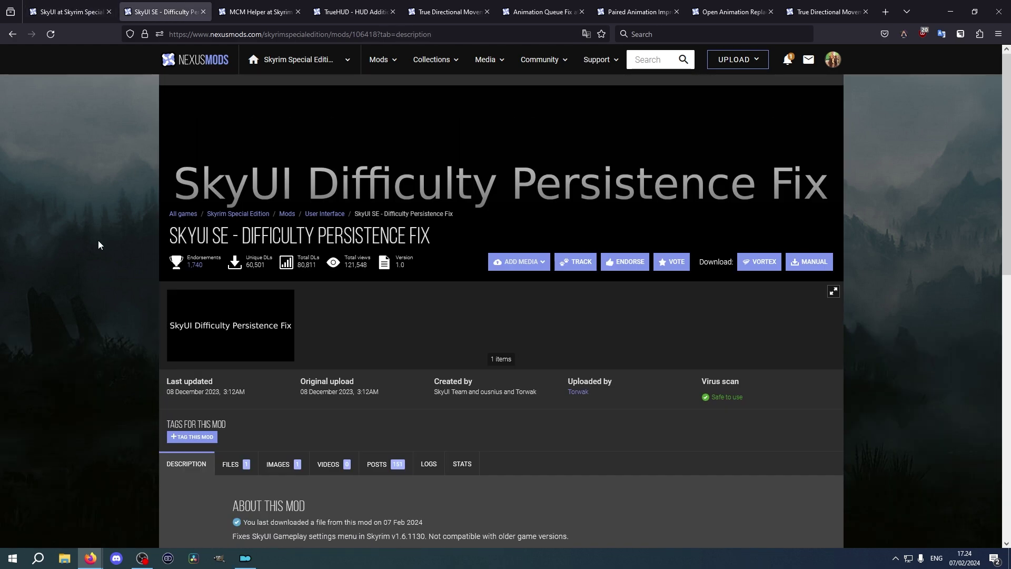
pyautogui.scroll(-2, 100, 243)
pyautogui.click(227, 306)
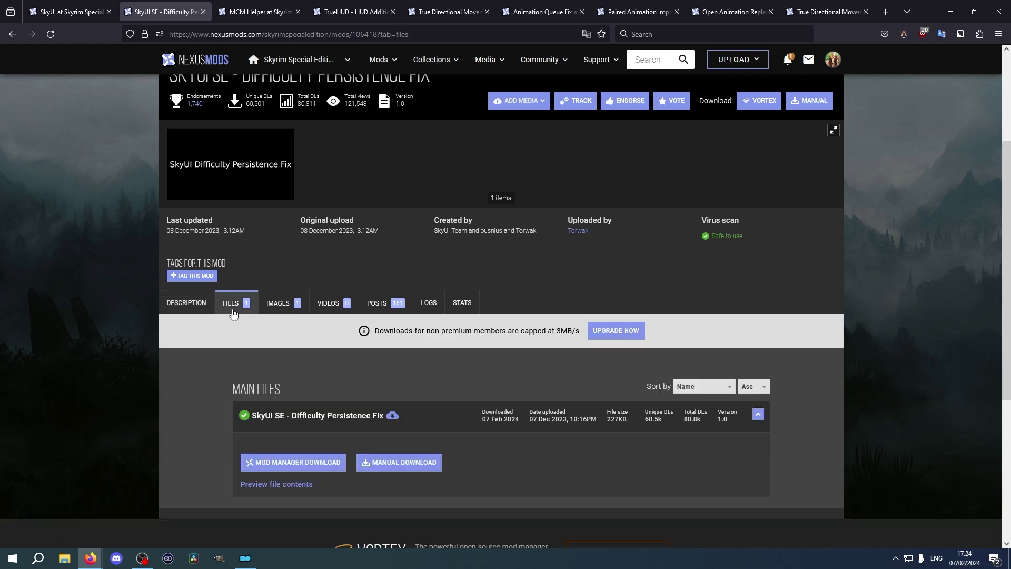
# Send the Difficulty Persistence Fix main file to the mod manager, accepting the requirements notice.
pyautogui.scroll(-2, 237, 316)
pyautogui.click(296, 356)
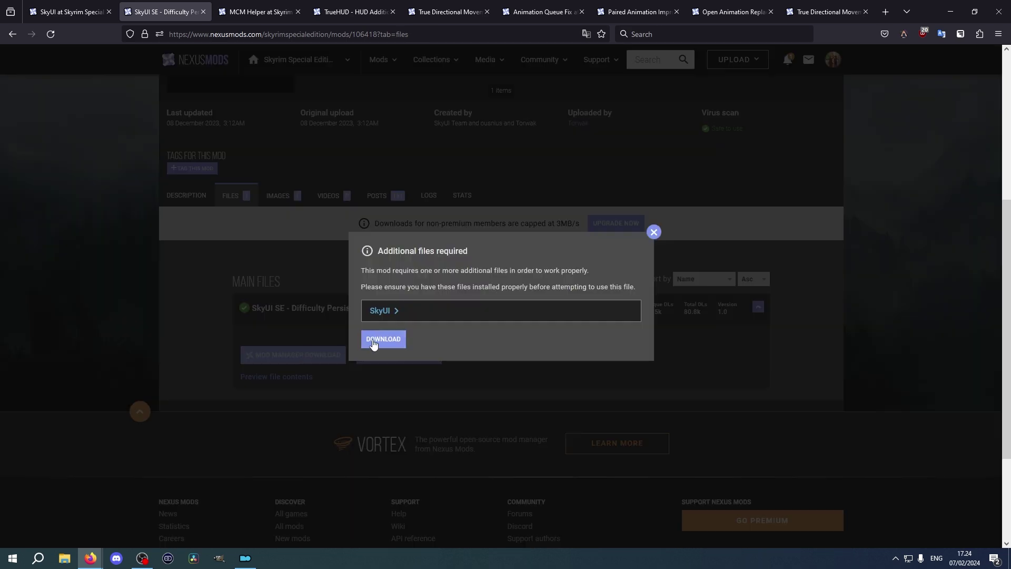
pyautogui.click(382, 343)
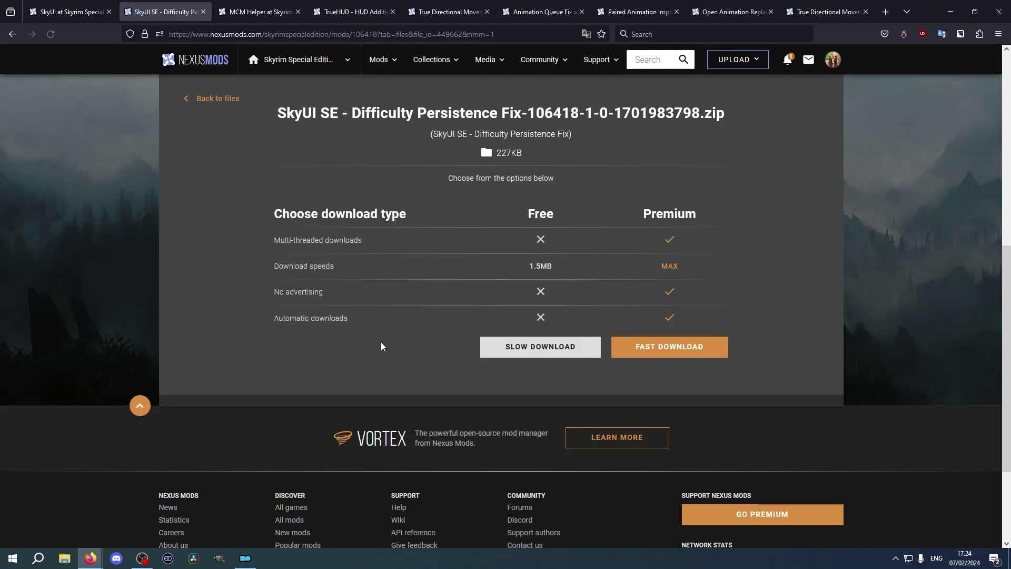
pyautogui.hotkey('ctrl', 'Tab')
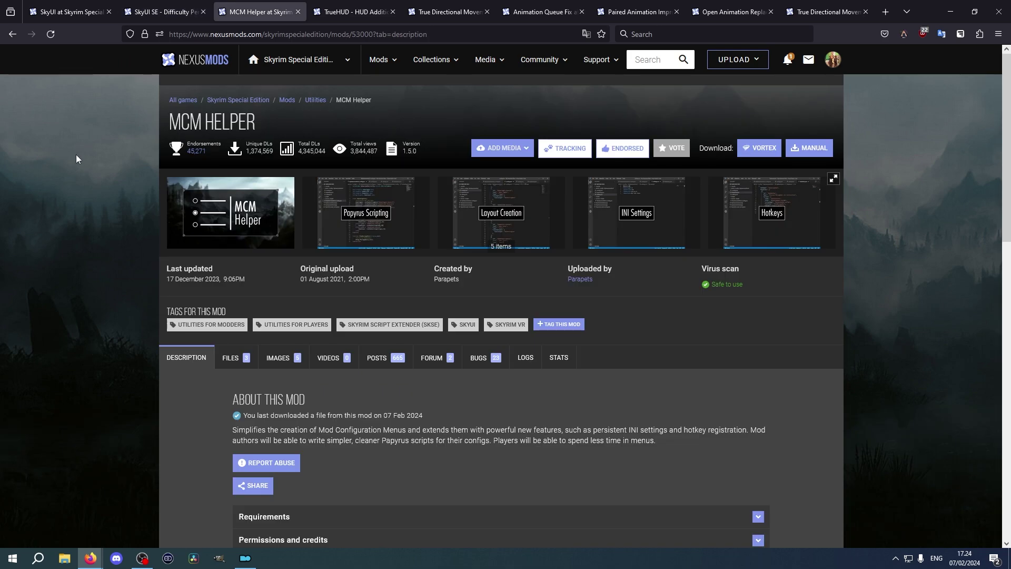
# Download the MCM Helper main file to Mod Organizer, accepting the requirements notice.
pyautogui.scroll(-3, 90, 195)
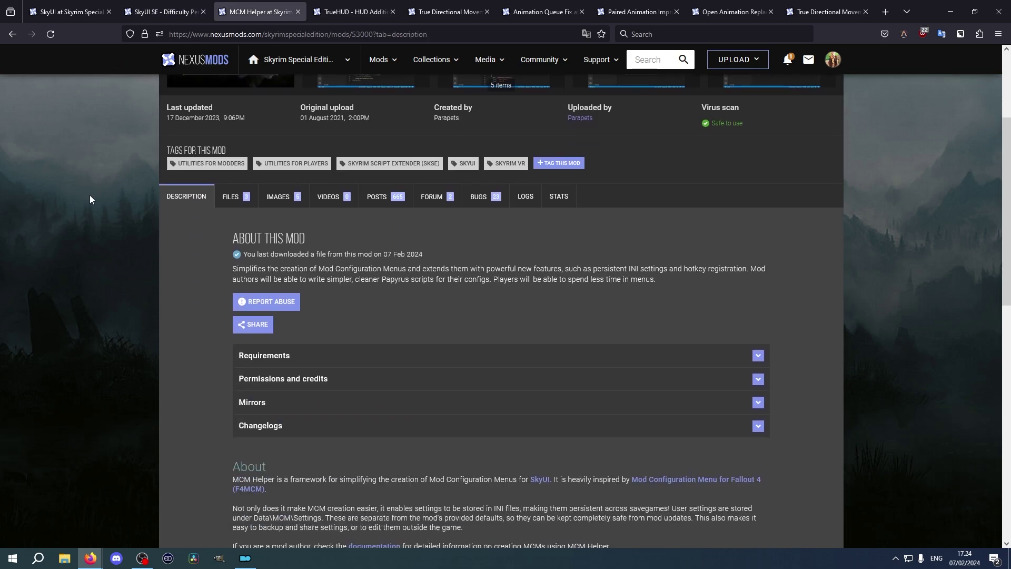
pyautogui.click(248, 199)
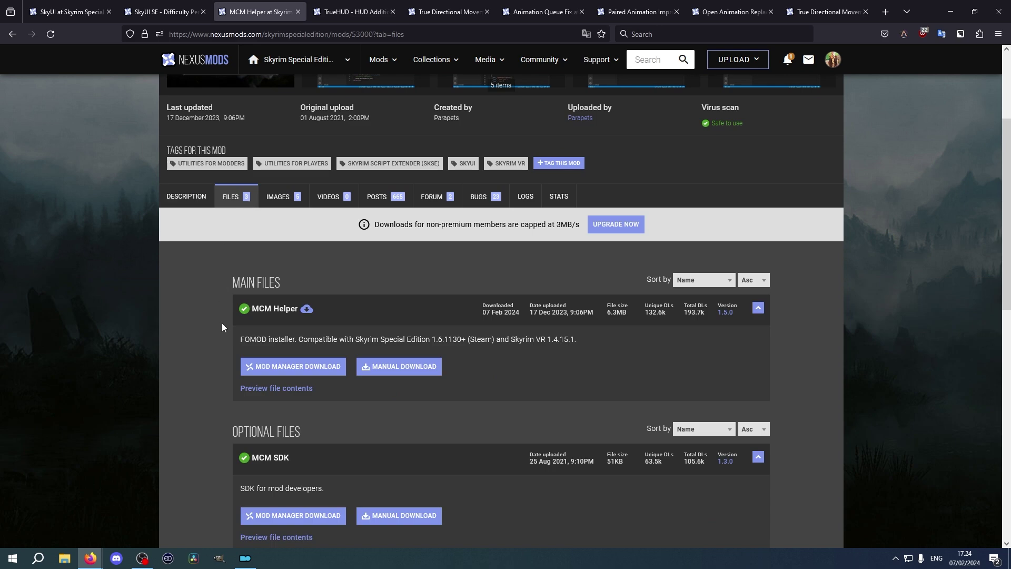
pyautogui.click(319, 363)
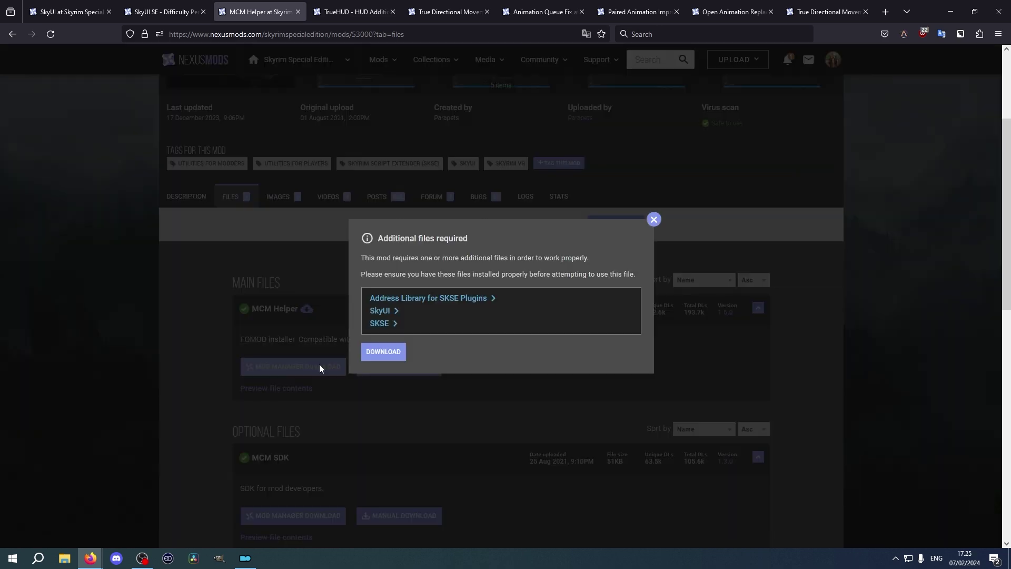
pyautogui.click(379, 358)
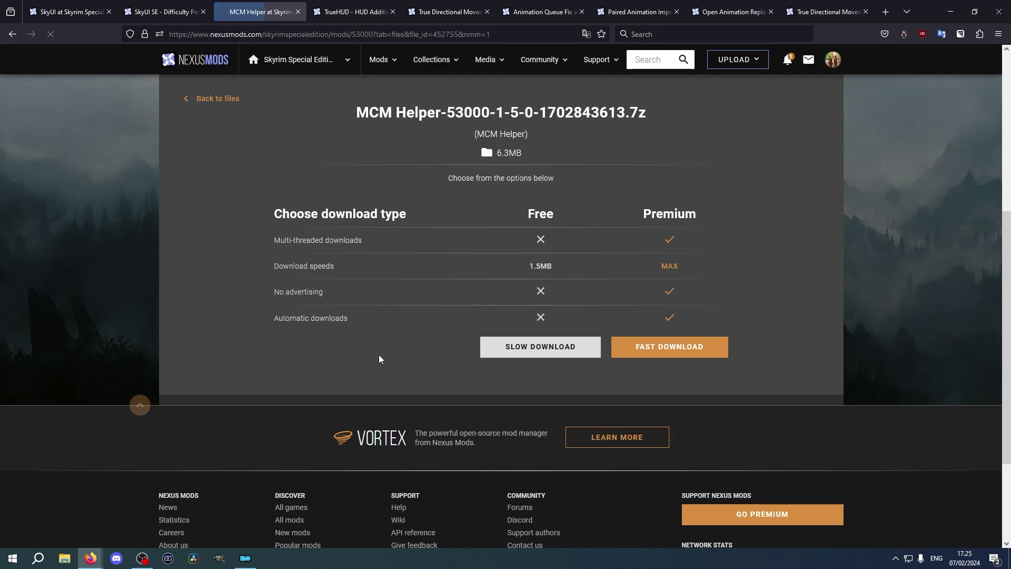
pyautogui.click(554, 347)
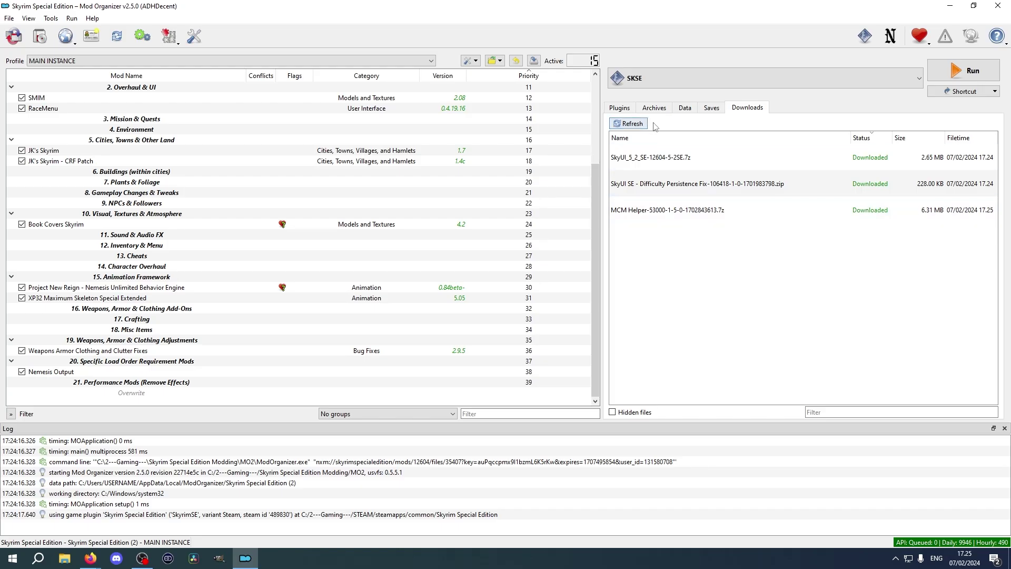
# Install the SkyUI download after reviewing its archive contents.
pyautogui.doubleClick(693, 161)
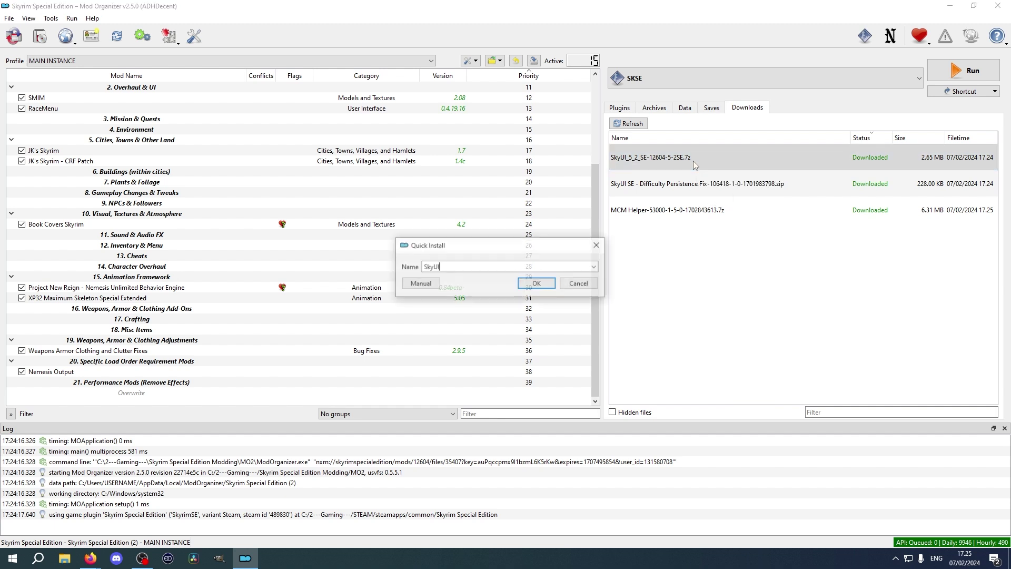
pyautogui.click(427, 284)
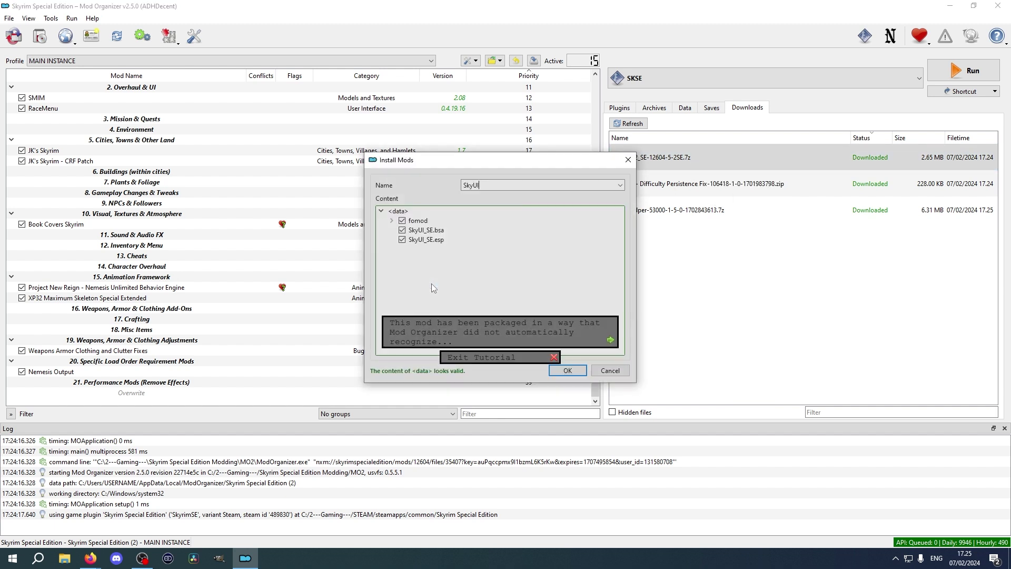
pyautogui.click(554, 357)
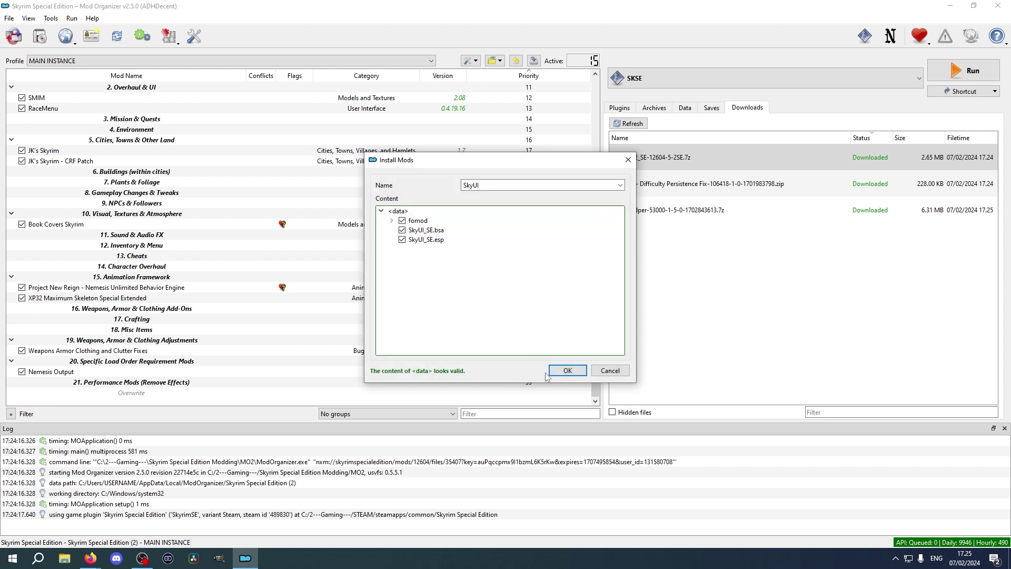
pyautogui.click(564, 372)
# Install the Difficulty Persistence Fix and enable it along with SkyUI.
pyautogui.click(670, 188)
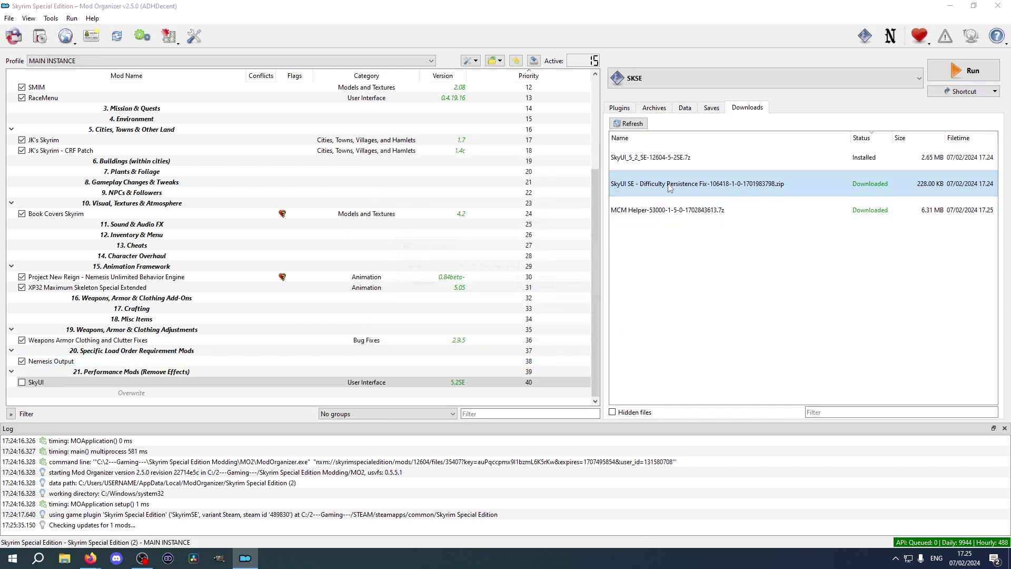
pyautogui.click(429, 285)
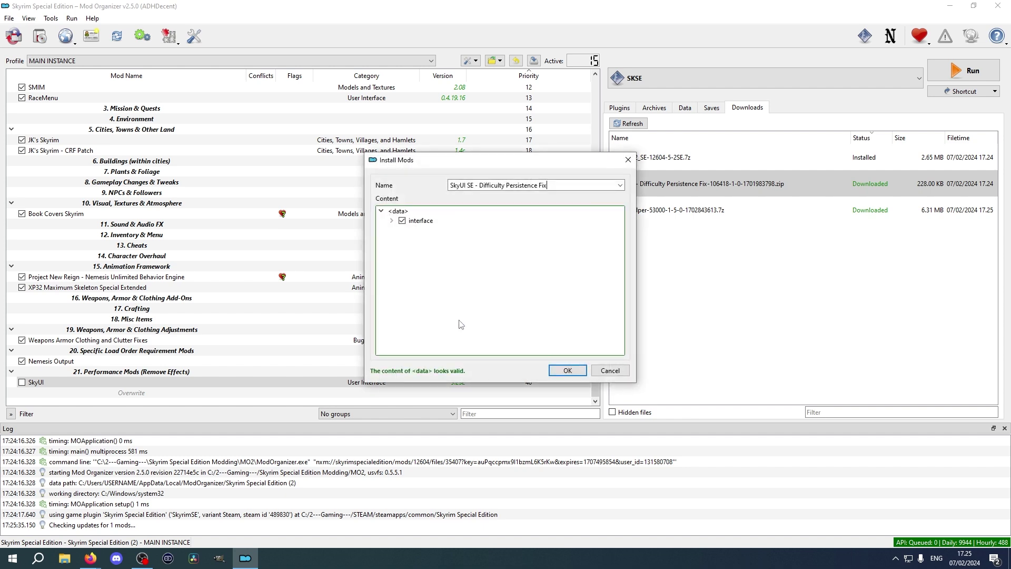
pyautogui.click(565, 371)
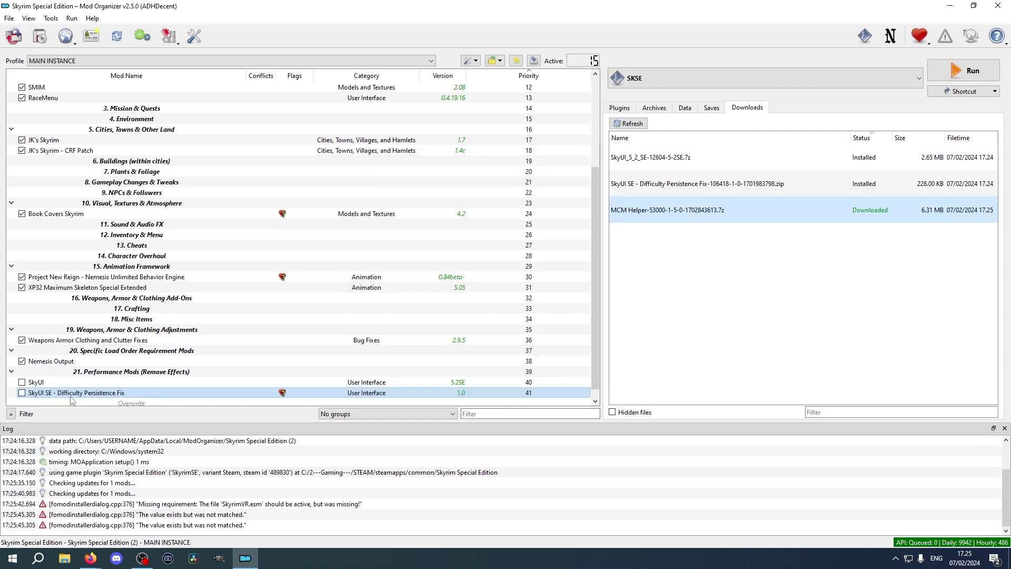
pyautogui.click(22, 382)
pyautogui.click(23, 394)
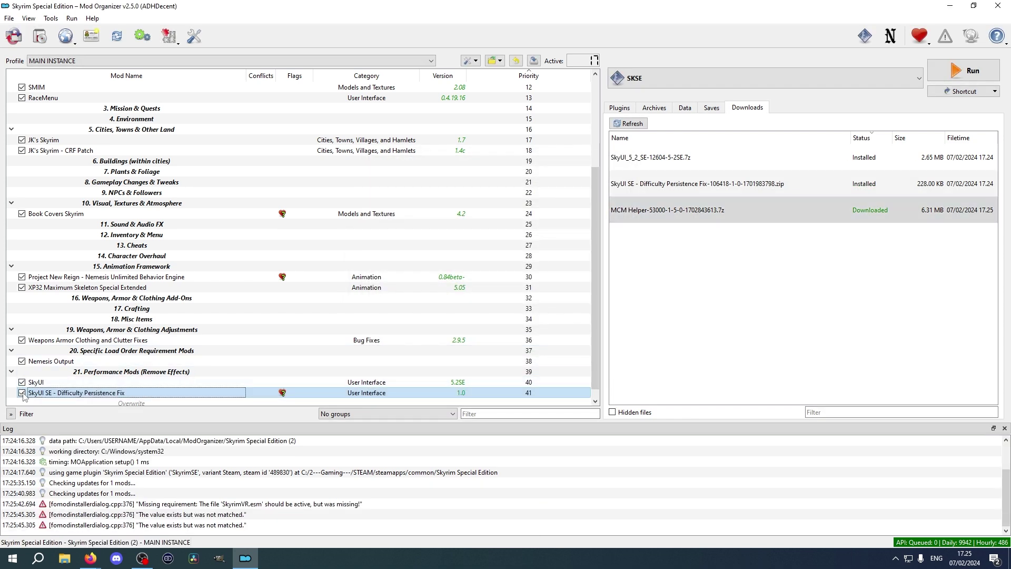
# Install MCM Helper as ESL with BSA resources, enable it, and move SkyUI into Overhaul & UI.
pyautogui.doubleClick(724, 211)
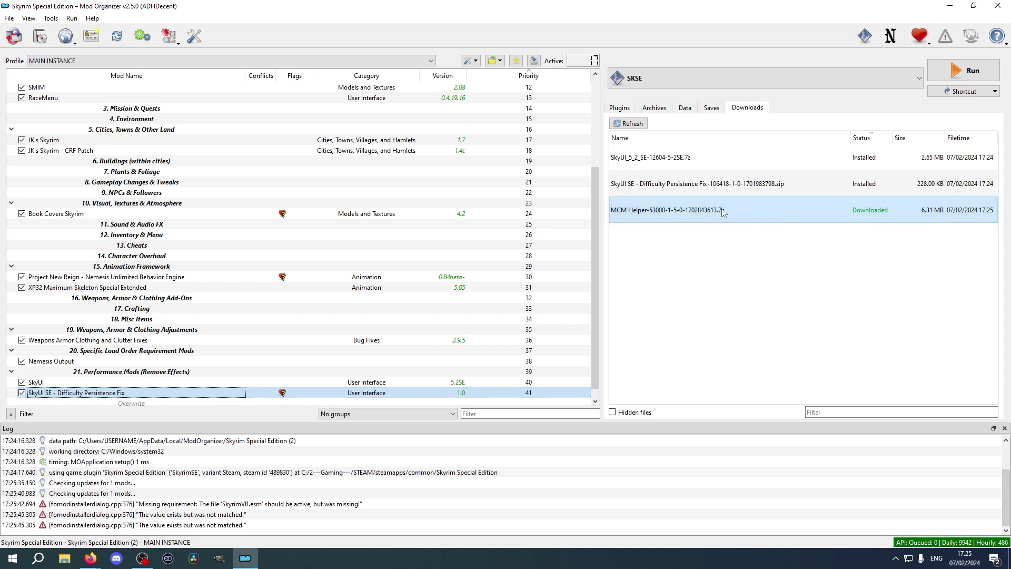
pyautogui.click(635, 384)
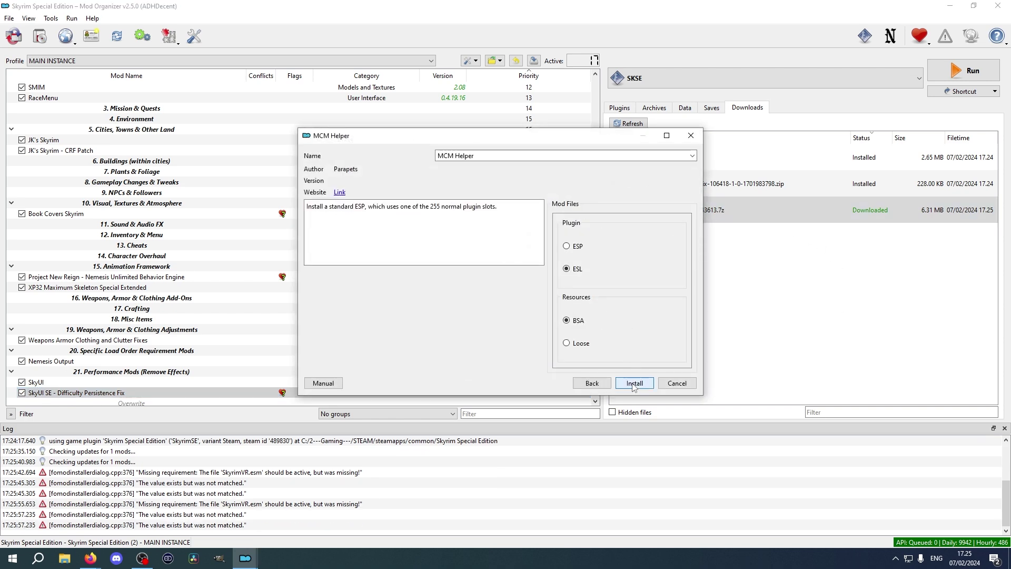
pyautogui.click(634, 383)
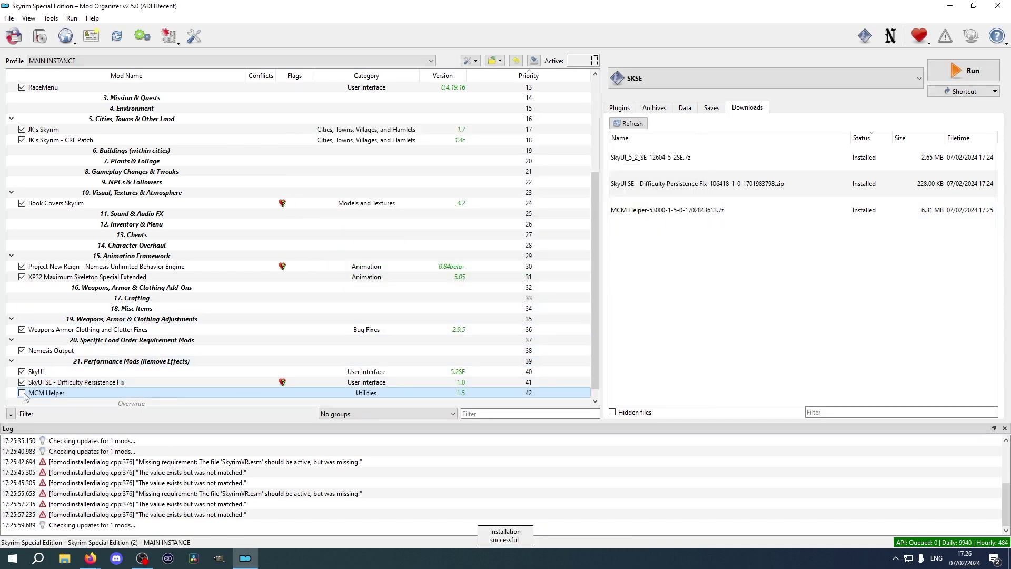
pyautogui.click(21, 393)
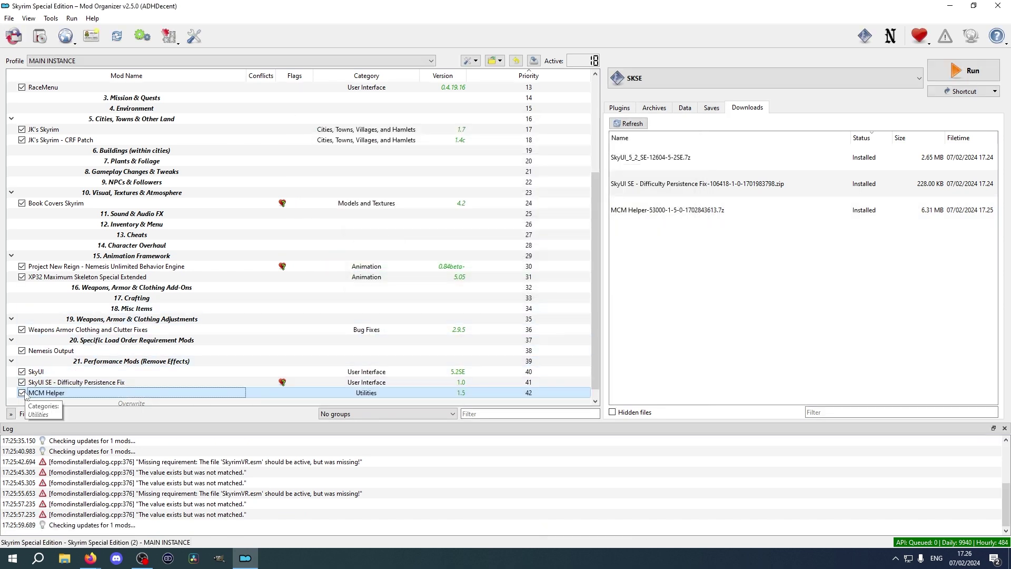
pyautogui.moveTo(47, 374)
pyautogui.mouseDown()
pyautogui.moveTo(62, 88)
pyautogui.moveTo(33, 86)
pyautogui.moveTo(37, 211)
pyautogui.mouseUp()
# Drag the Difficulty Persistence Fix and MCM Helper under 2. Overhaul & UI at priorities 13–14.
pyautogui.scroll(-5, 58, 317)
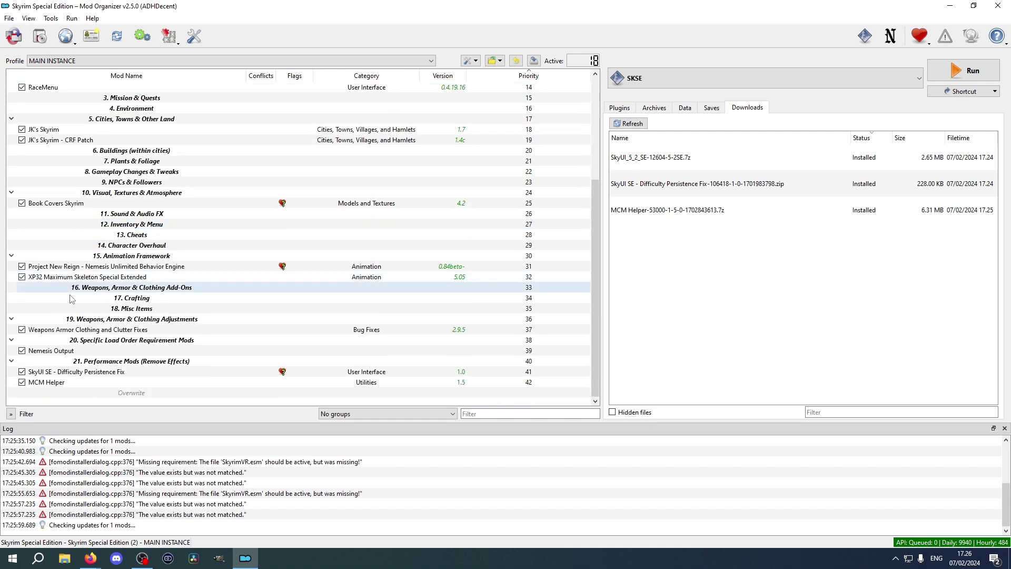
pyautogui.moveTo(58, 372)
pyautogui.mouseDown()
pyautogui.moveTo(58, 248)
pyautogui.moveTo(37, 89)
pyautogui.moveTo(37, 159)
pyautogui.mouseUp()
pyautogui.scroll(-3, 65, 237)
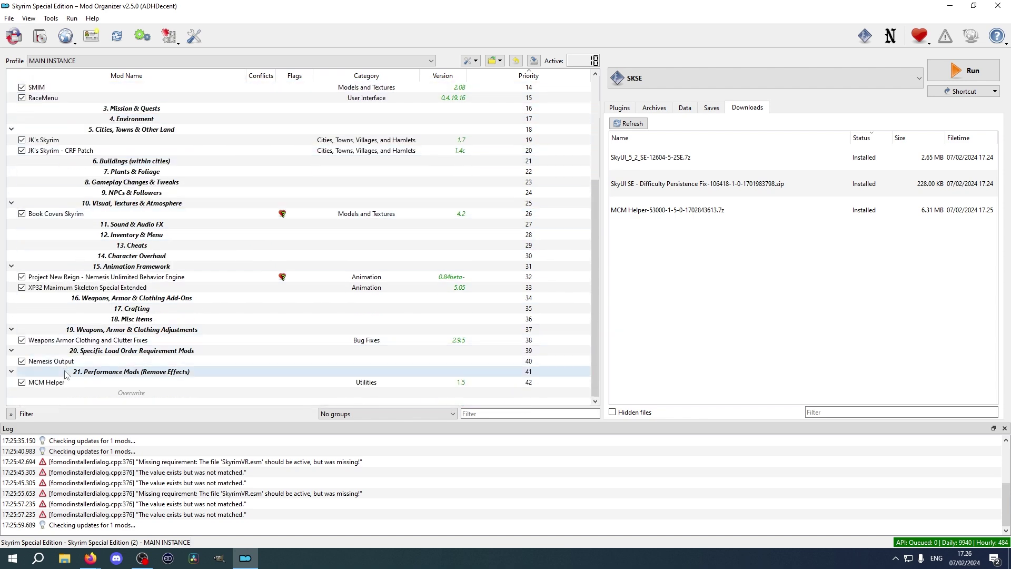
pyautogui.moveTo(46, 382)
pyautogui.mouseDown()
pyautogui.moveTo(48, 84)
pyautogui.moveTo(62, 123)
pyautogui.moveTo(55, 199)
pyautogui.mouseUp()
# Hide the already installed archives from the downloads list.
pyautogui.click(807, 286)
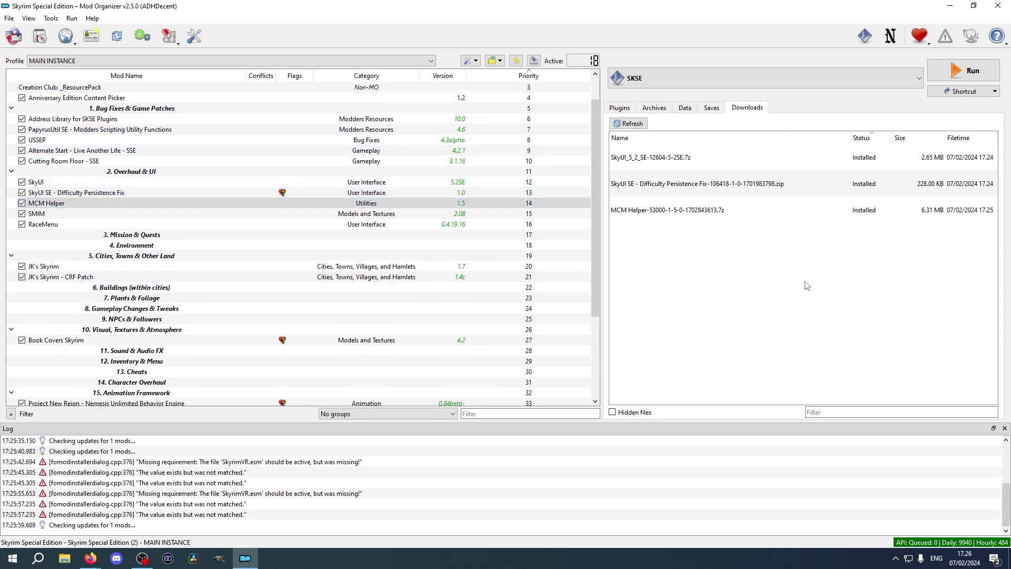
pyautogui.rightClick(767, 270)
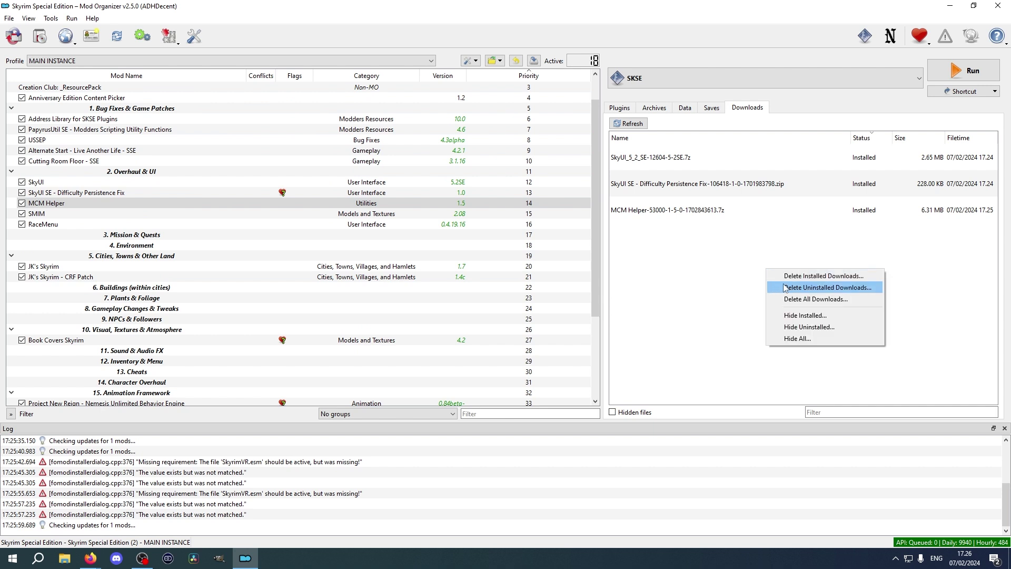
pyautogui.click(769, 316)
pyautogui.click(554, 283)
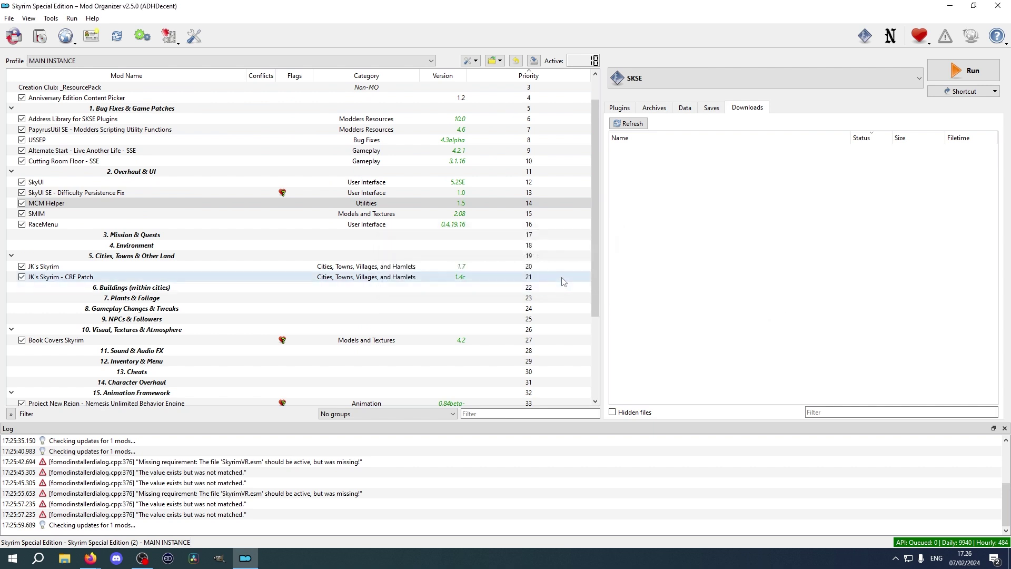
# Sort the plugin load order with LOOT and close its report.
pyautogui.click(621, 108)
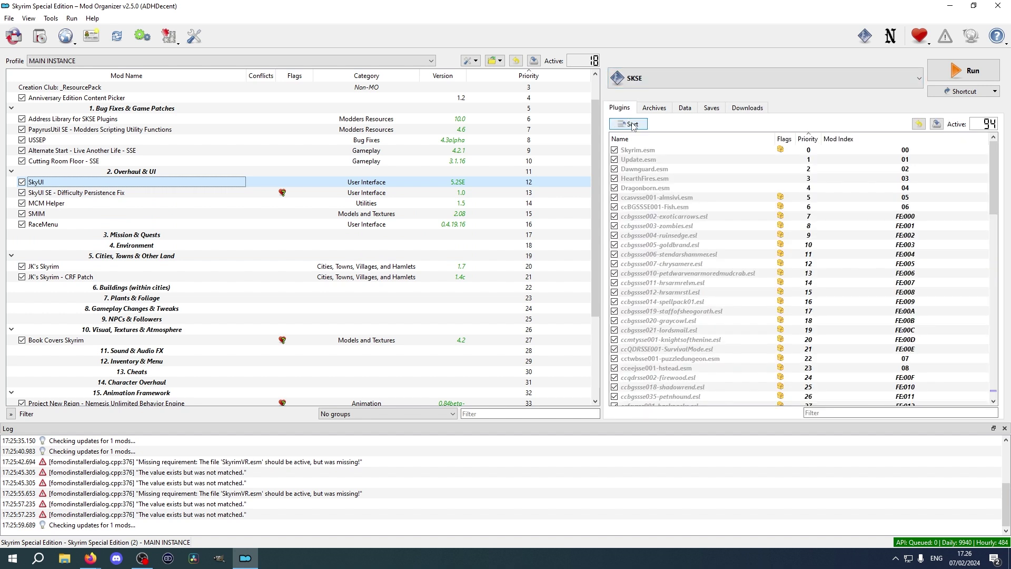
pyautogui.click(633, 125)
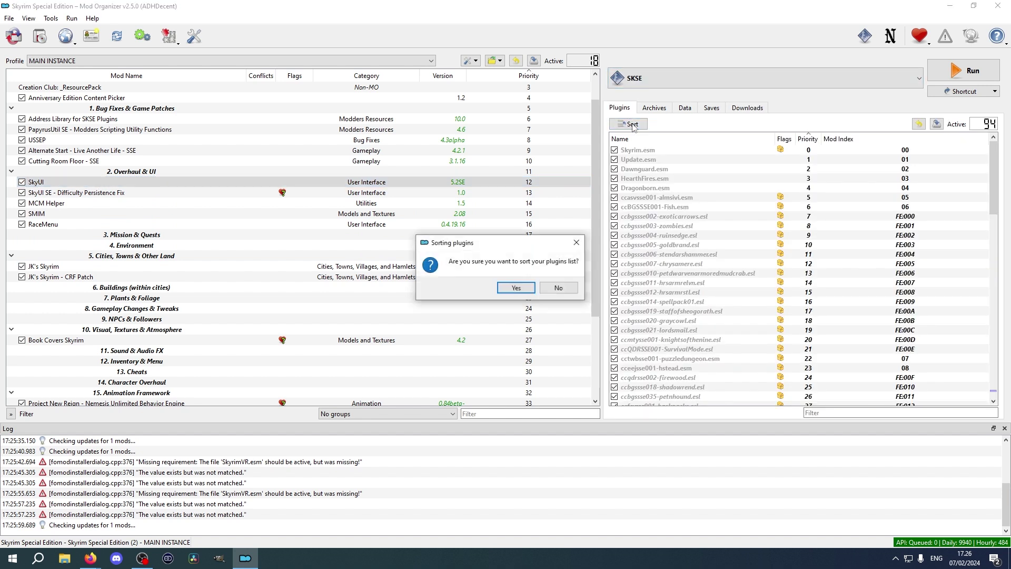
pyautogui.click(516, 288)
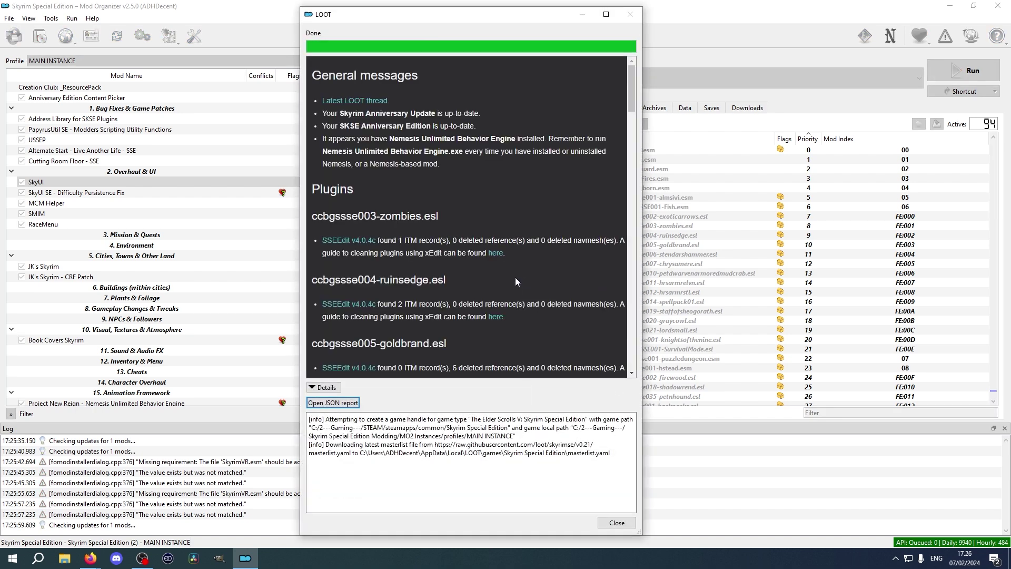
pyautogui.scroll(-20, 516, 278)
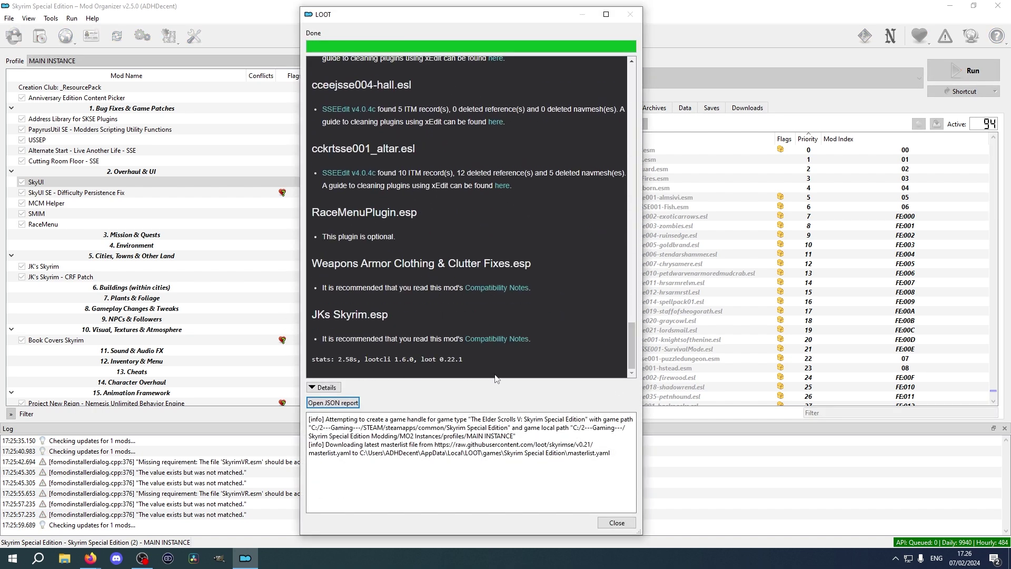
pyautogui.click(617, 522)
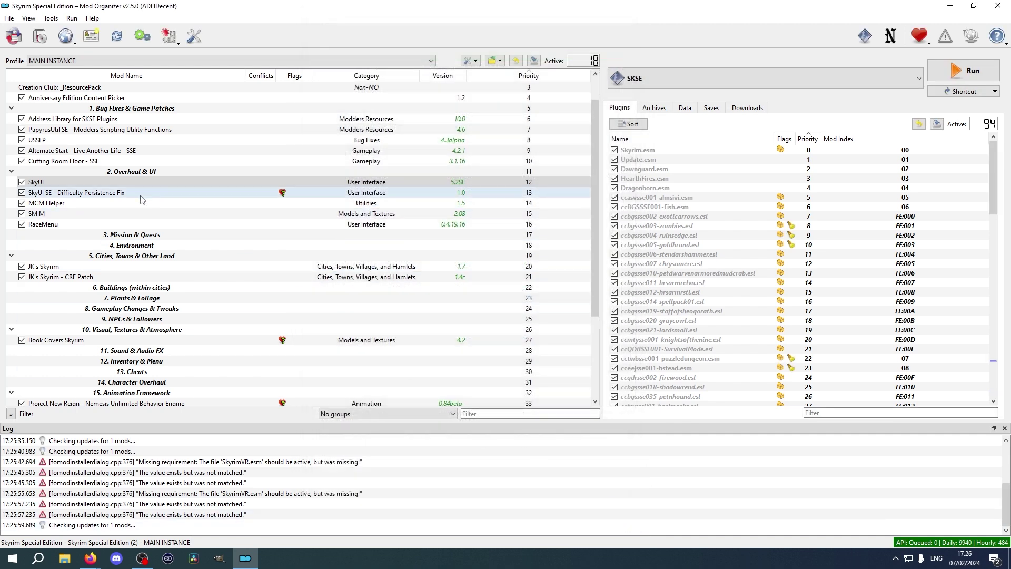
pyautogui.click(65, 204)
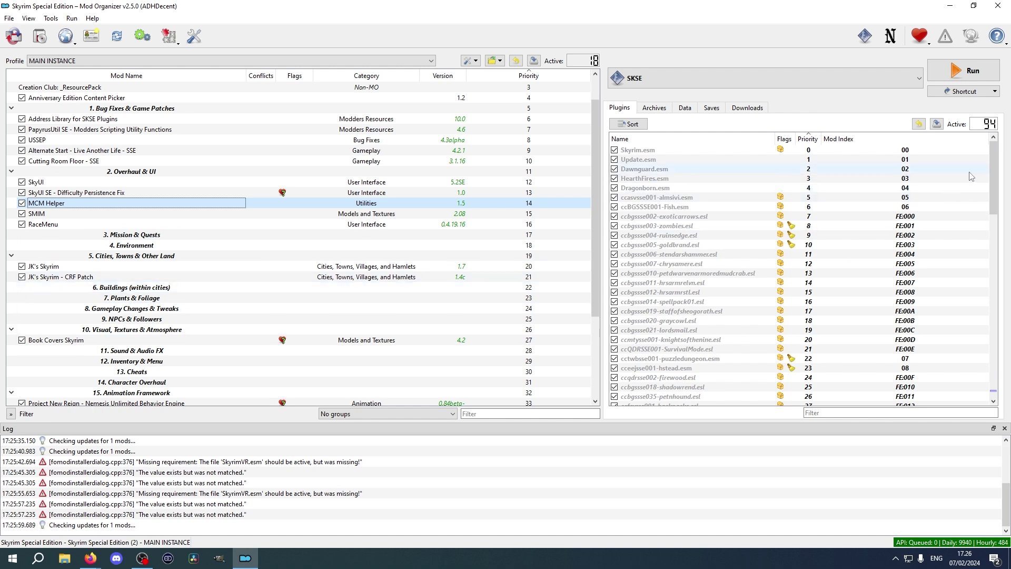
pyautogui.scroll(-20, 961, 402)
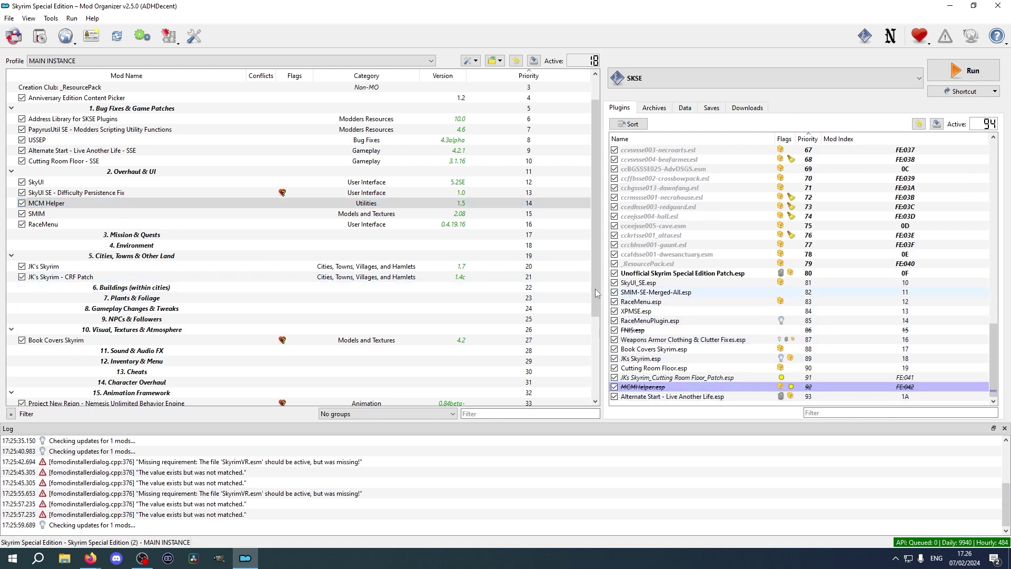
pyautogui.scroll(-1, 117, 248)
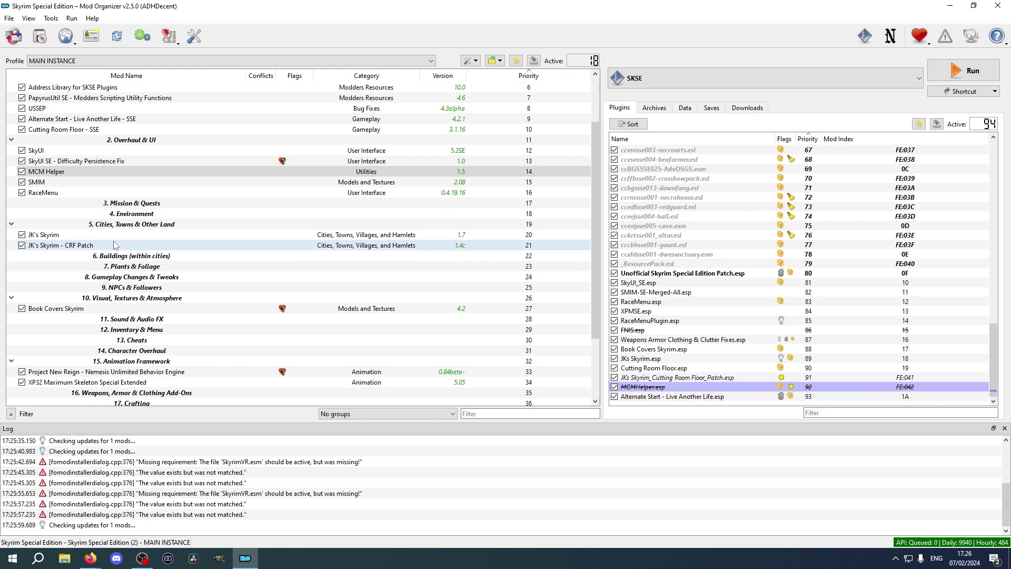
pyautogui.click(46, 174)
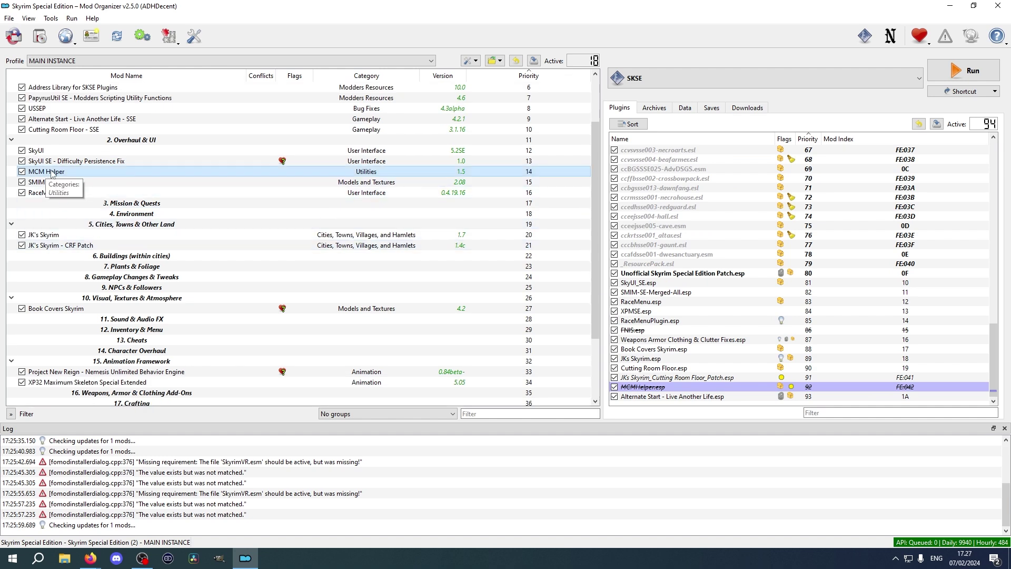
pyautogui.scroll(-3, 51, 173)
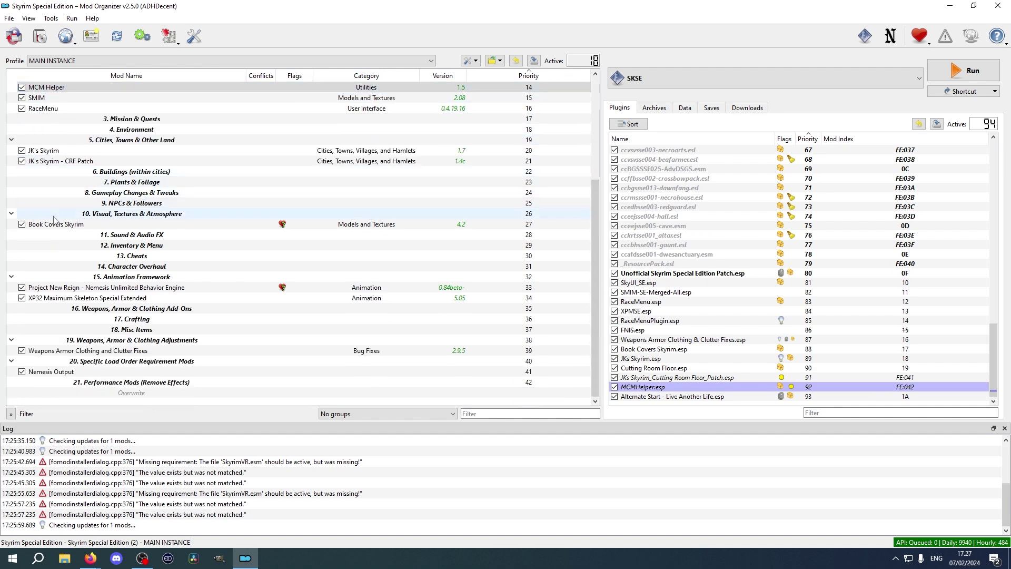
# Reinstall XP32 Maximum Skeleton, keeping the Extended install and XPMS(S)E Latest rig.
pyautogui.click(58, 300)
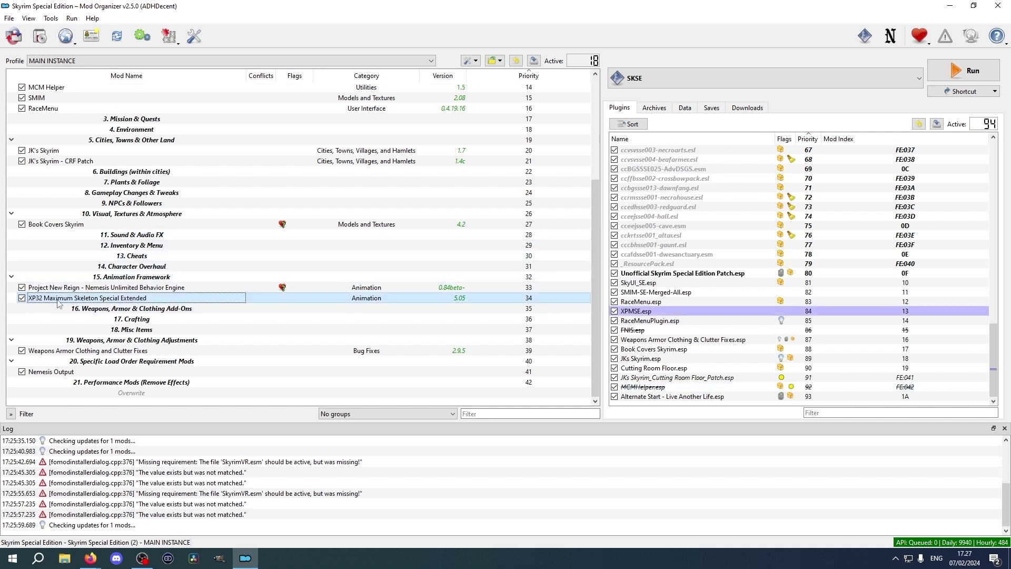
pyautogui.rightClick(58, 302)
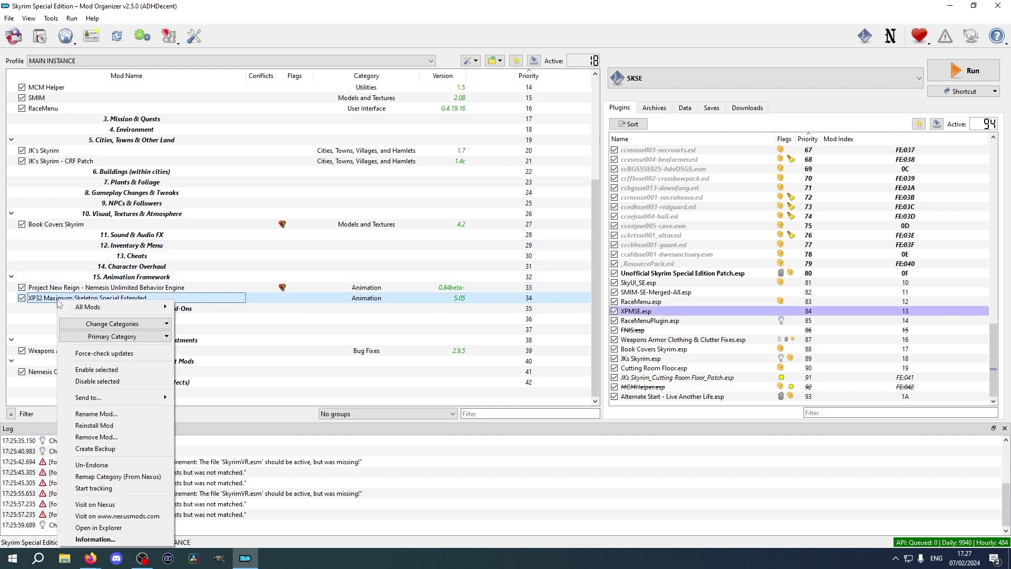
pyautogui.click(114, 426)
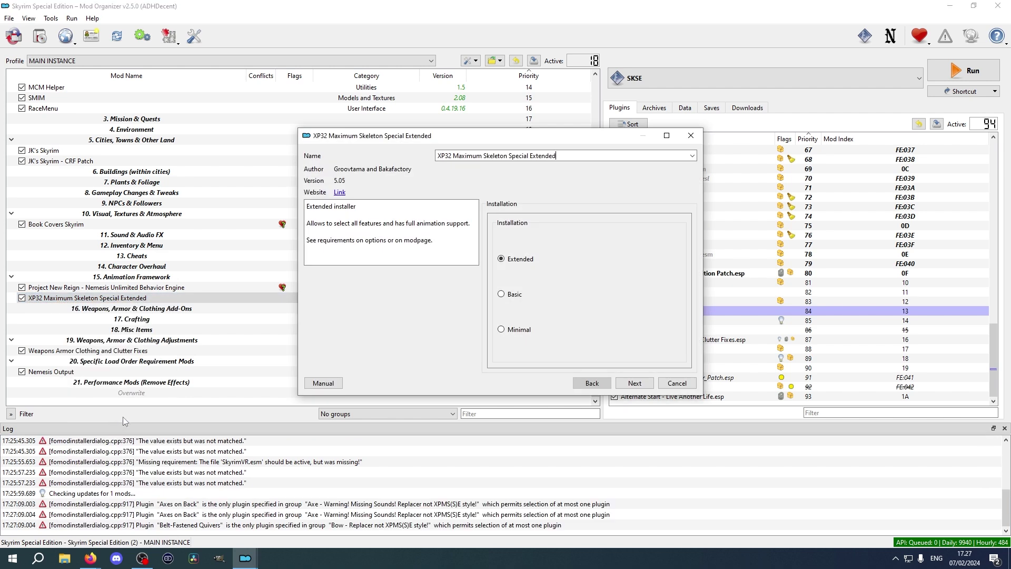
pyautogui.click(647, 389)
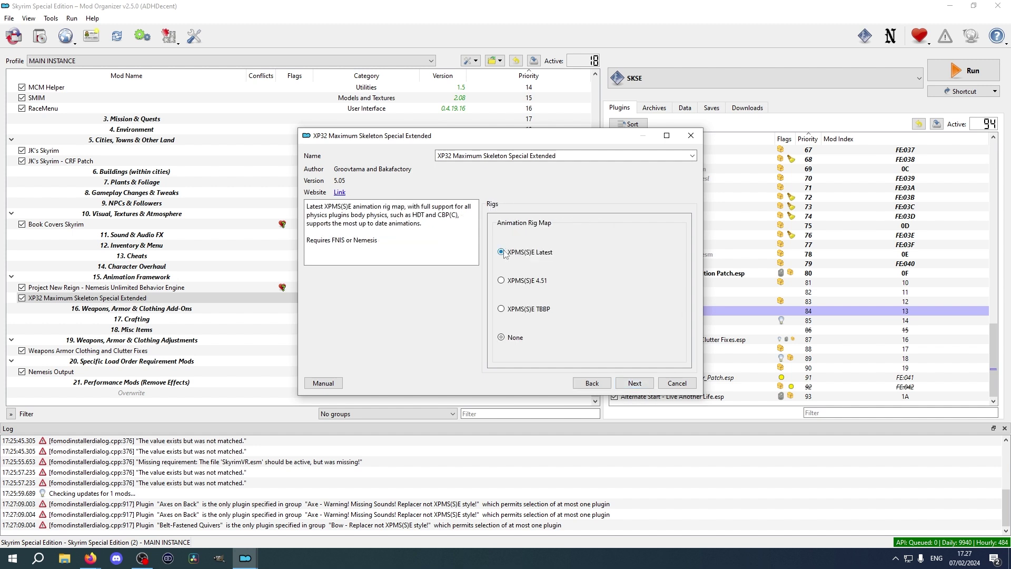
pyautogui.click(635, 384)
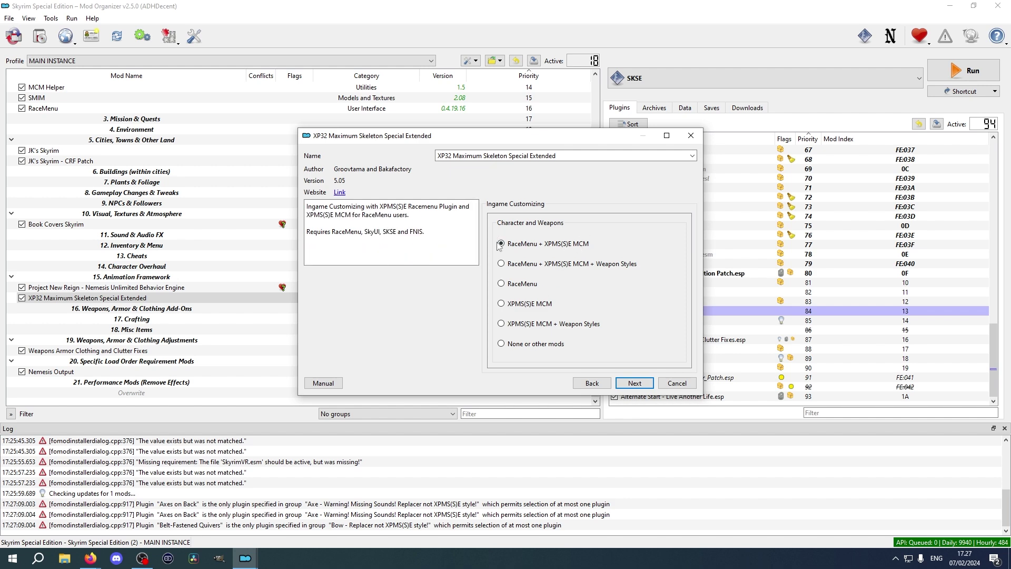
# Keep RaceMenu + XPMS(S)E MCM, skip mounted combat replacers, and replace the existing mod.
pyautogui.click(636, 389)
pyautogui.click(636, 384)
pyautogui.click(636, 384)
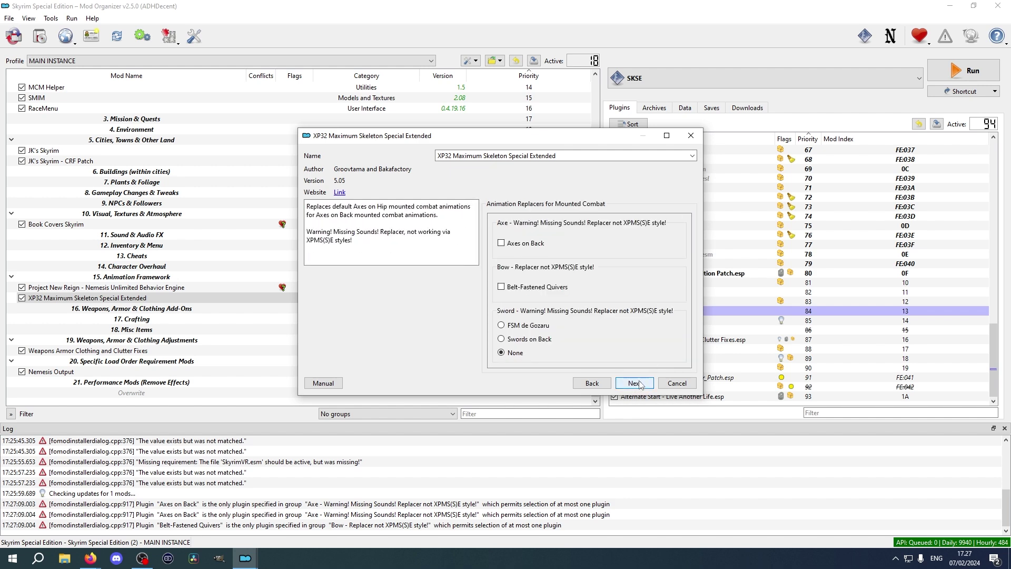
pyautogui.click(636, 384)
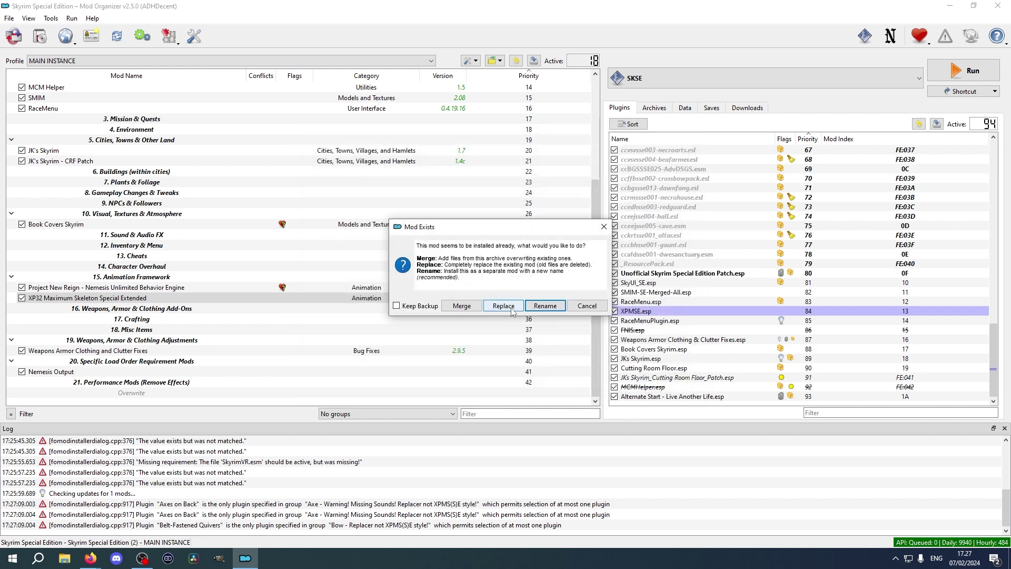
pyautogui.click(504, 306)
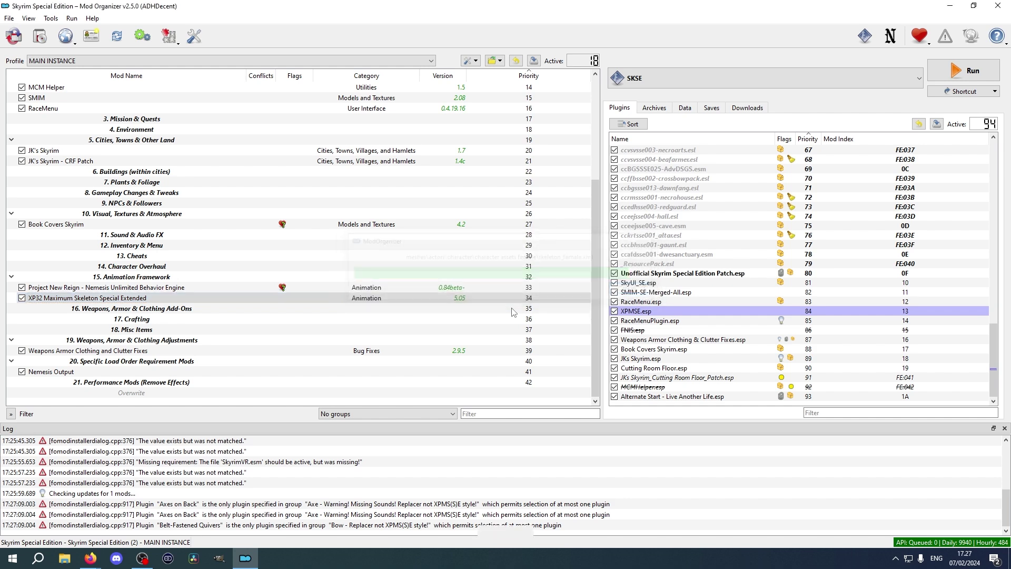
# Run Nemesis, update its engine, generate behaviors for 336 animations, then close it.
pyautogui.click(693, 79)
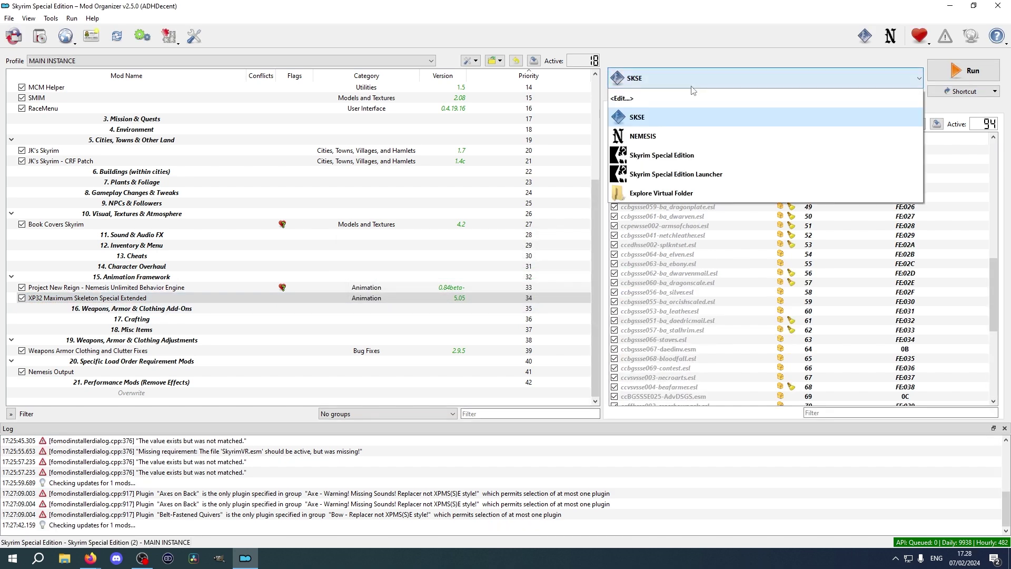
pyautogui.click(674, 133)
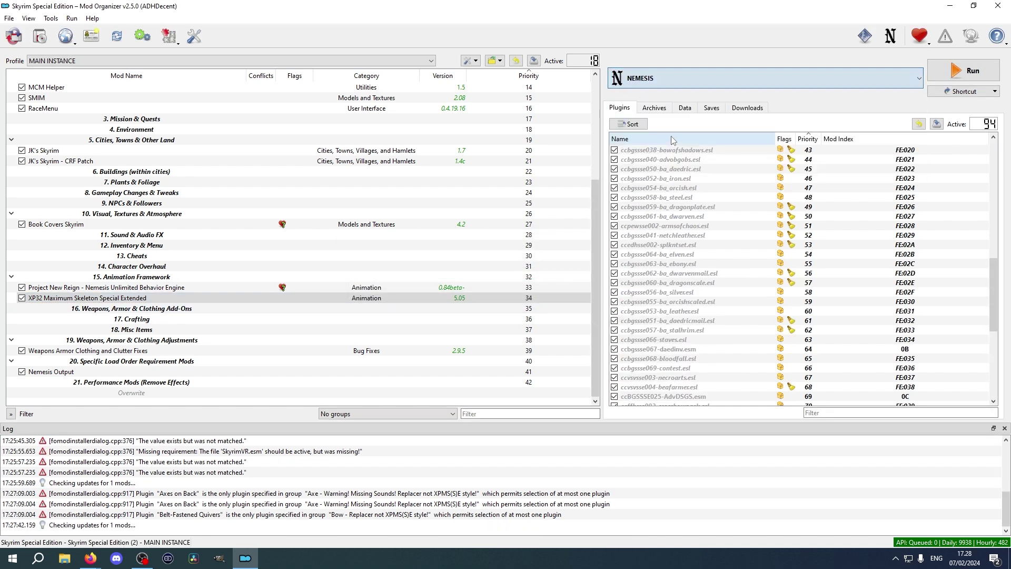
pyautogui.click(968, 75)
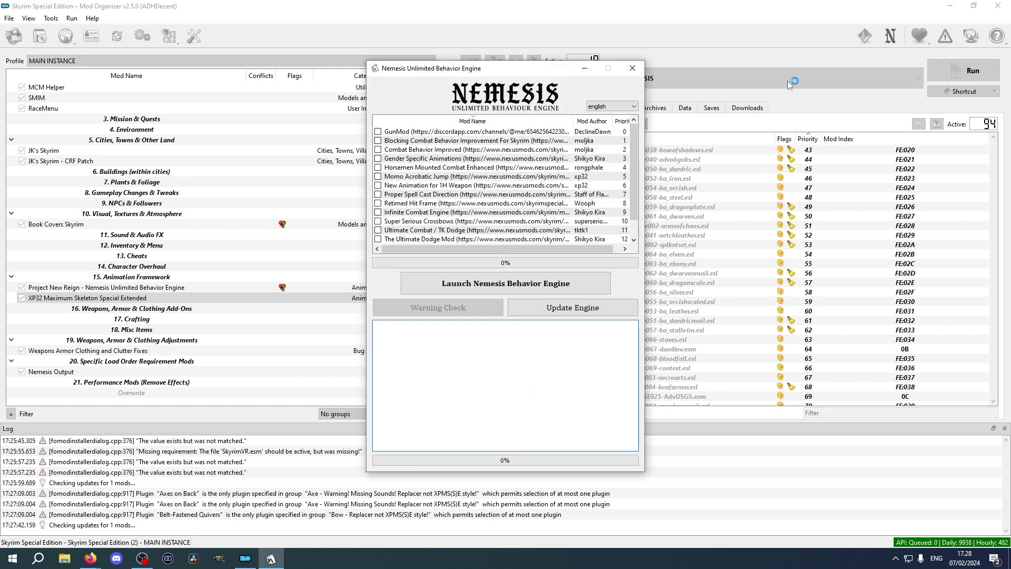
pyautogui.click(563, 308)
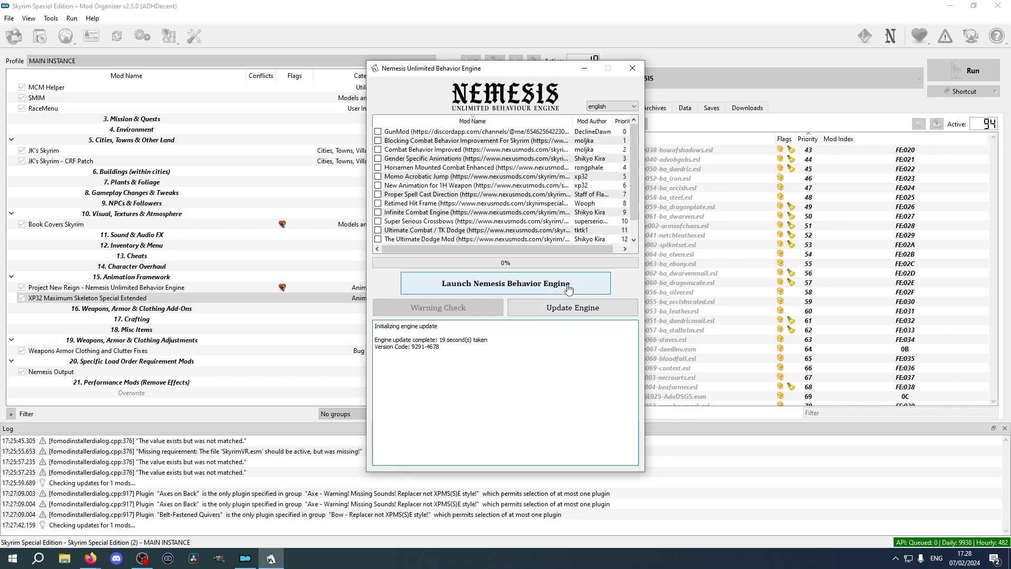
pyautogui.click(568, 284)
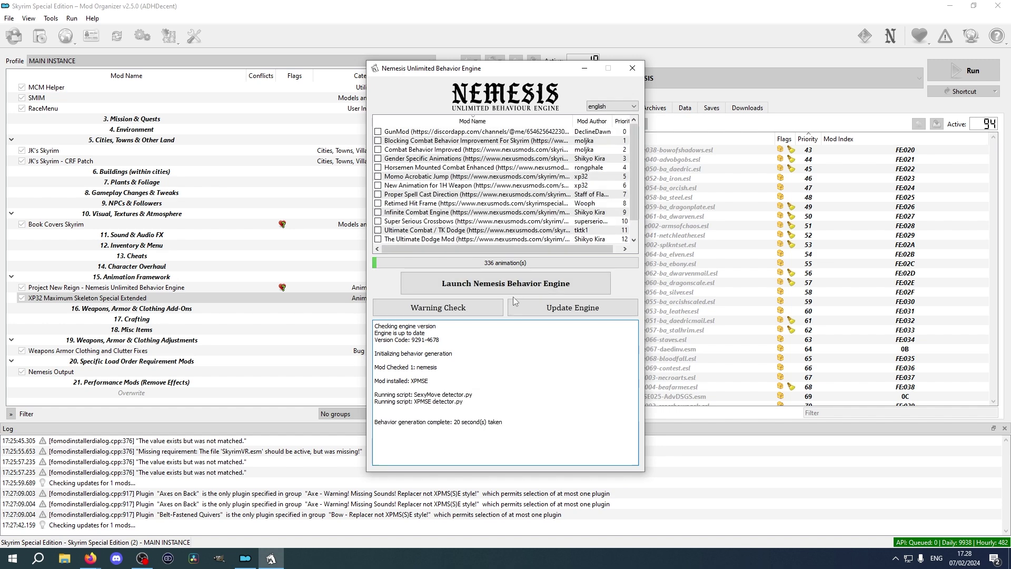
pyautogui.click(632, 68)
# Switch the launch target back to SKSE and start Skyrim.
pyautogui.click(779, 79)
pyautogui.click(756, 117)
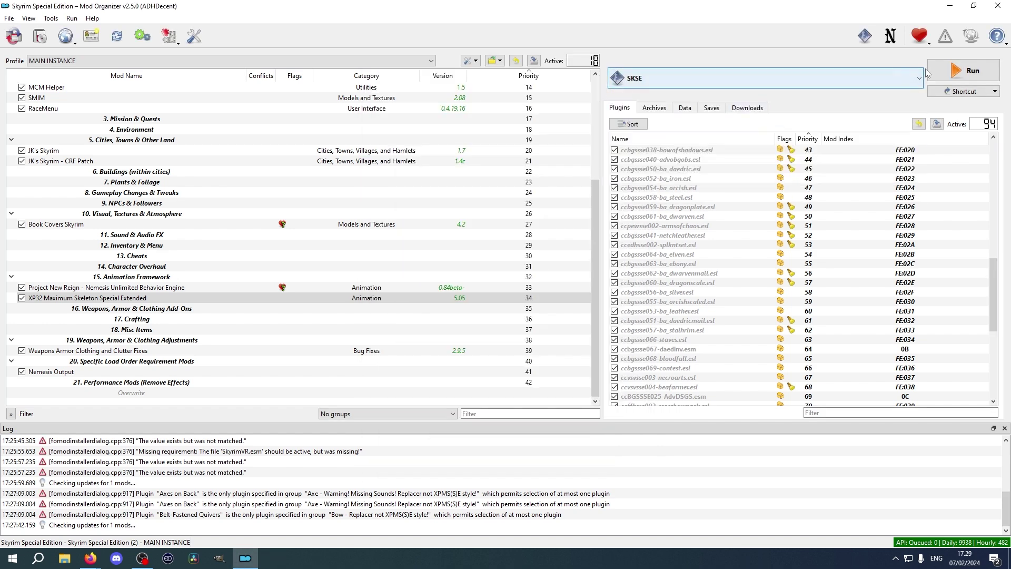
pyautogui.click(957, 75)
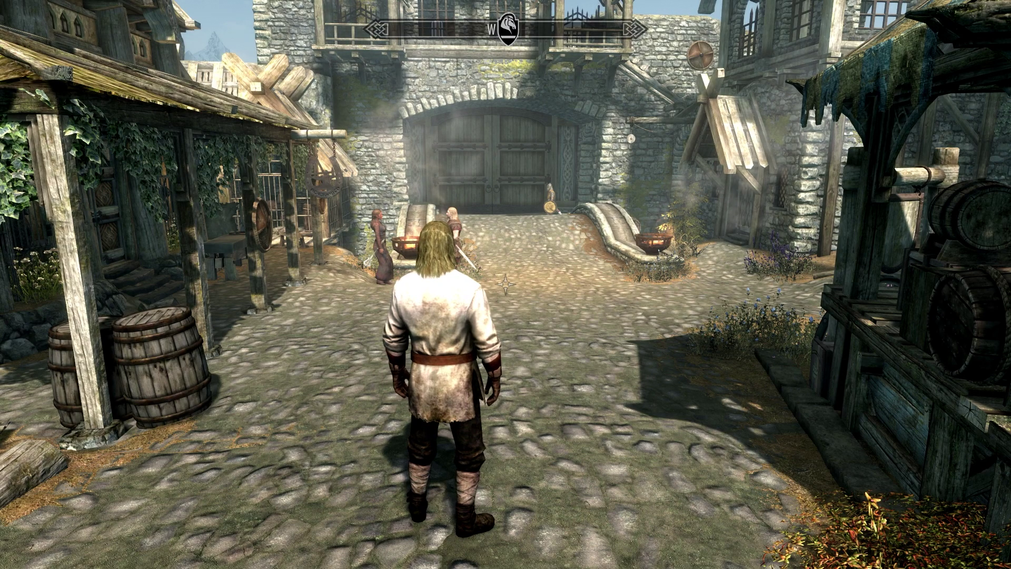
# Browse the spells, then equip the Hunting Bow, Iron Arrows and Iron Mace.
pyautogui.press('Tab')
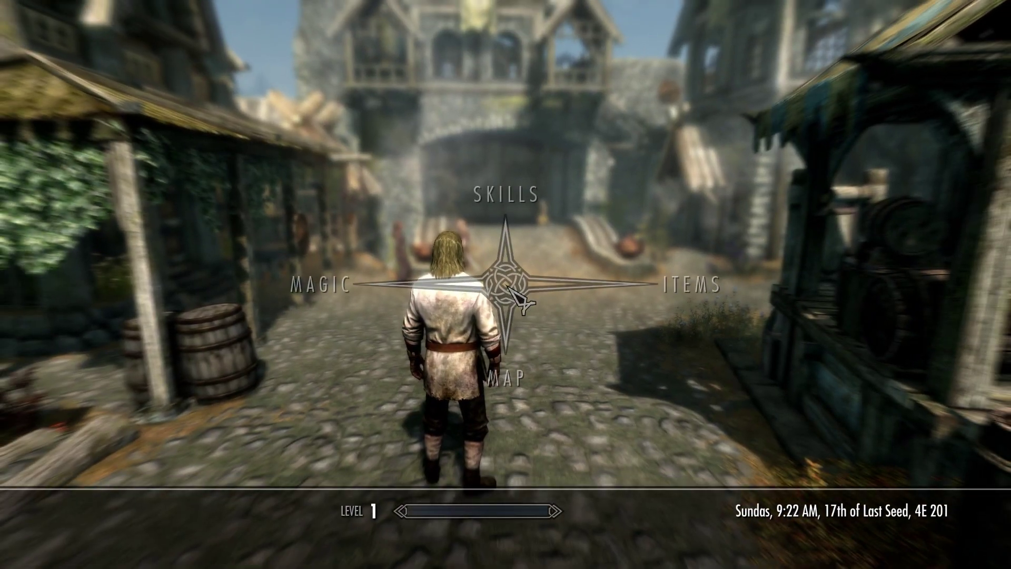
pyautogui.press('Left')
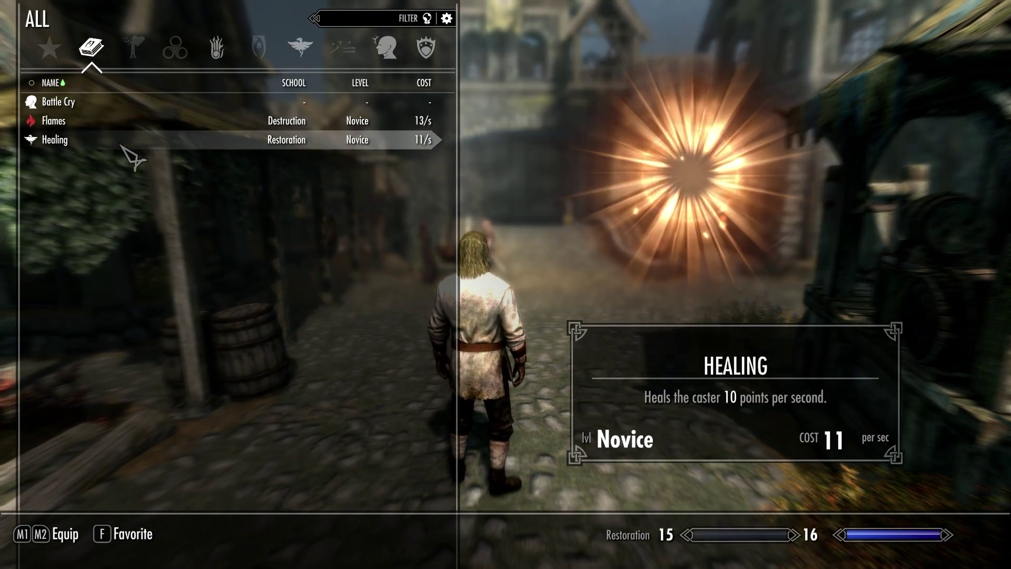
pyautogui.press('Up')
pyautogui.press('Up')
pyautogui.click(219, 48)
pyautogui.press('i')
pyautogui.press('Left')
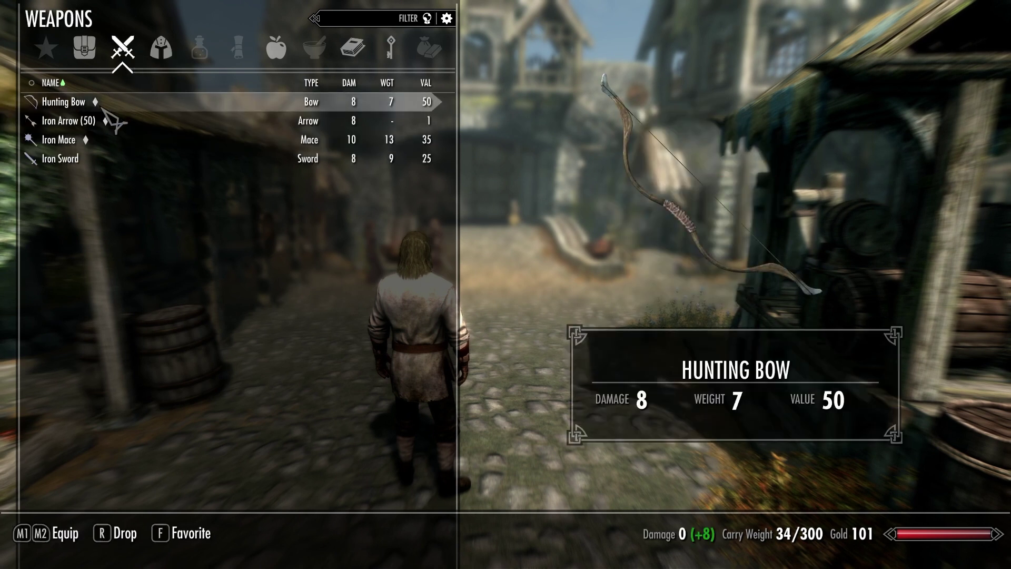
pyautogui.click(106, 102)
pyautogui.click(111, 141)
# Close the inventory, walk around, and open the journal's System page.
pyautogui.press('Tab')
pyautogui.press('w')
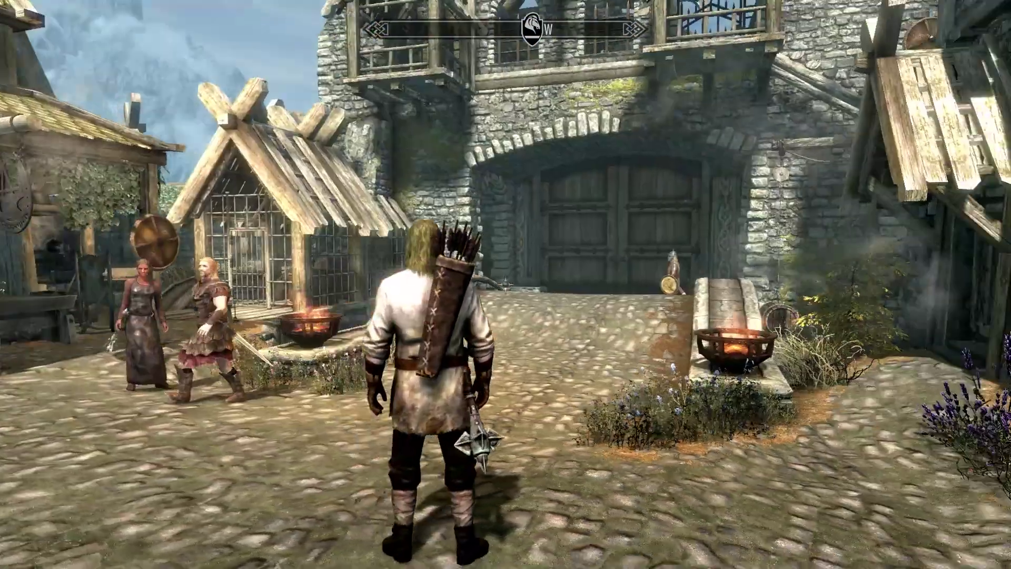
pyautogui.press('j')
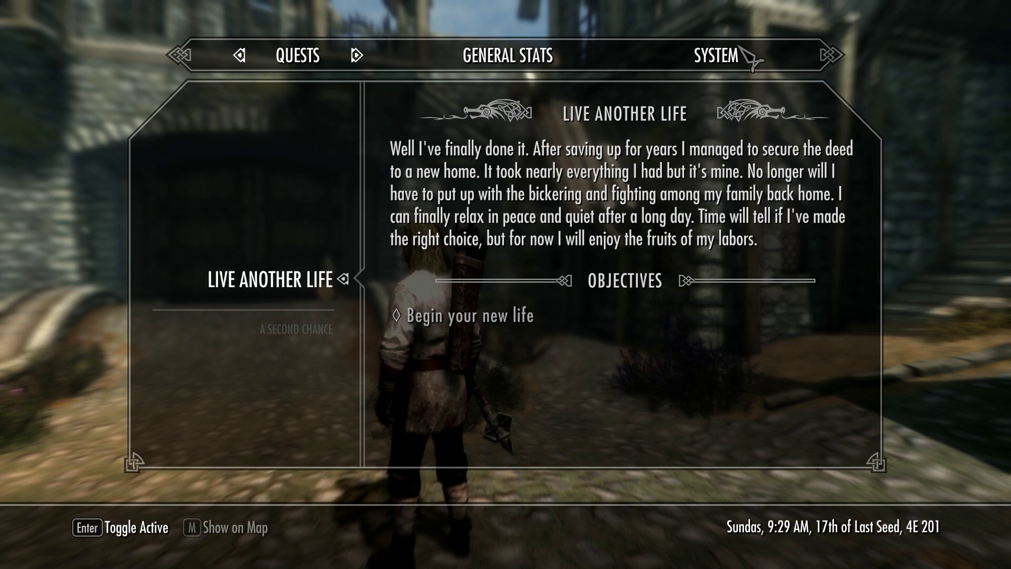
pyautogui.click(712, 51)
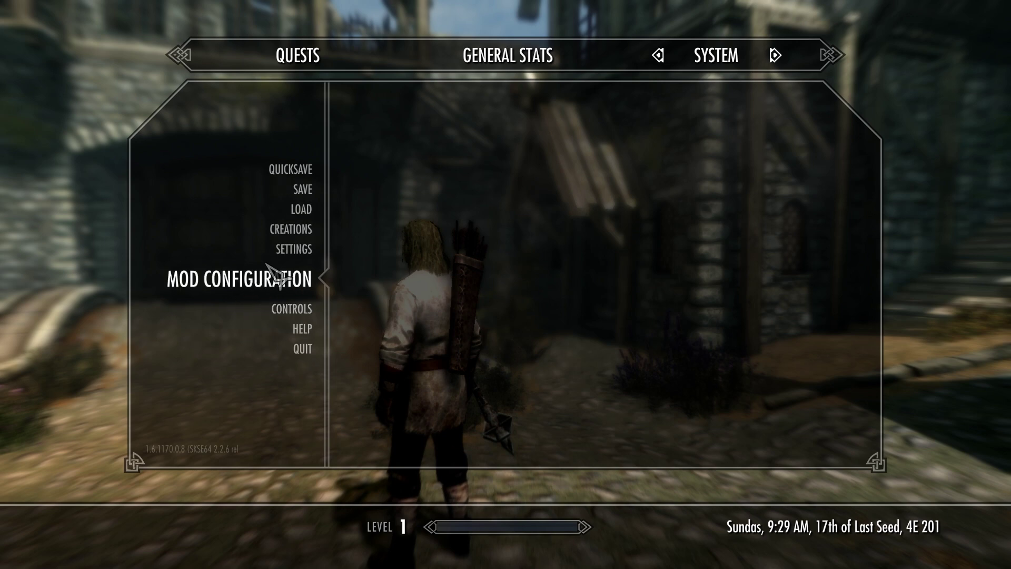
# Review SkyUI's General and Controls pages in Mod Configuration, then resume play.
pyautogui.click(303, 292)
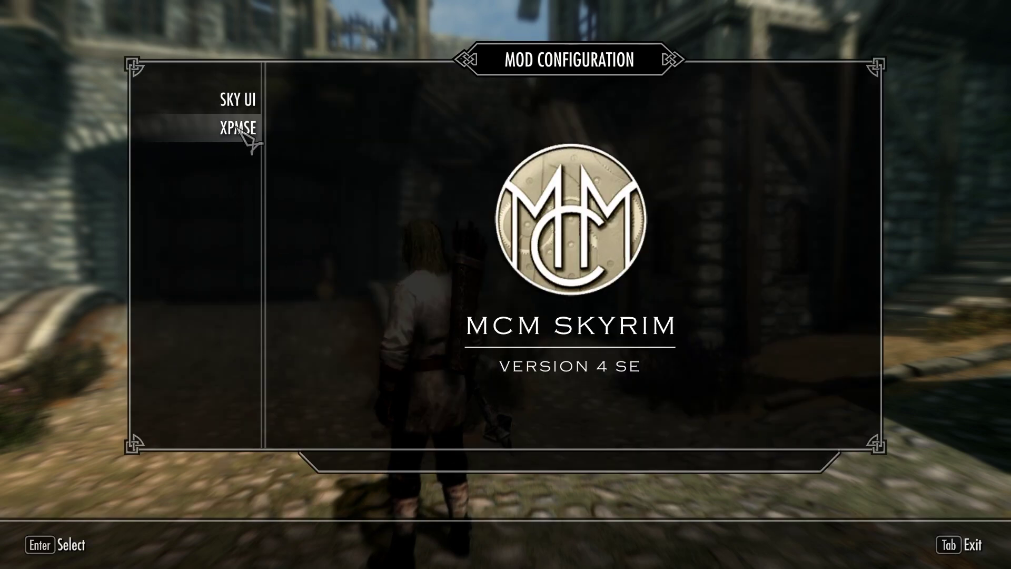
pyautogui.click(238, 104)
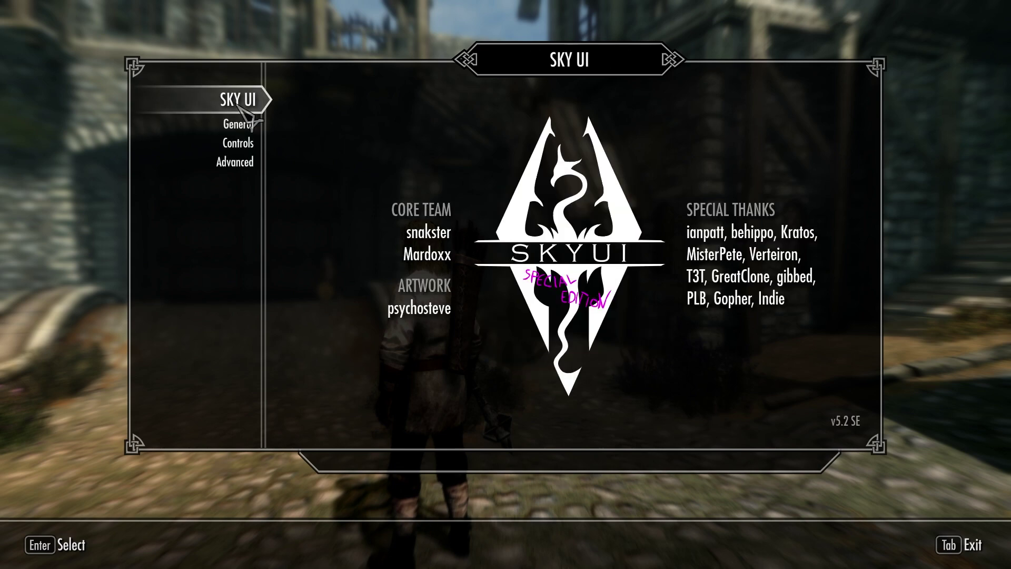
pyautogui.click(240, 124)
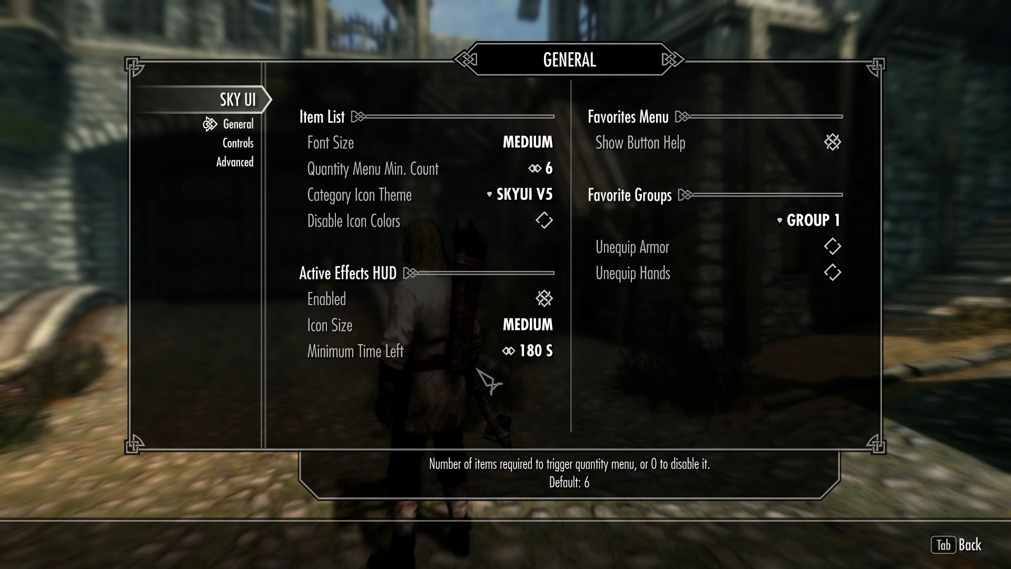
pyautogui.click(245, 146)
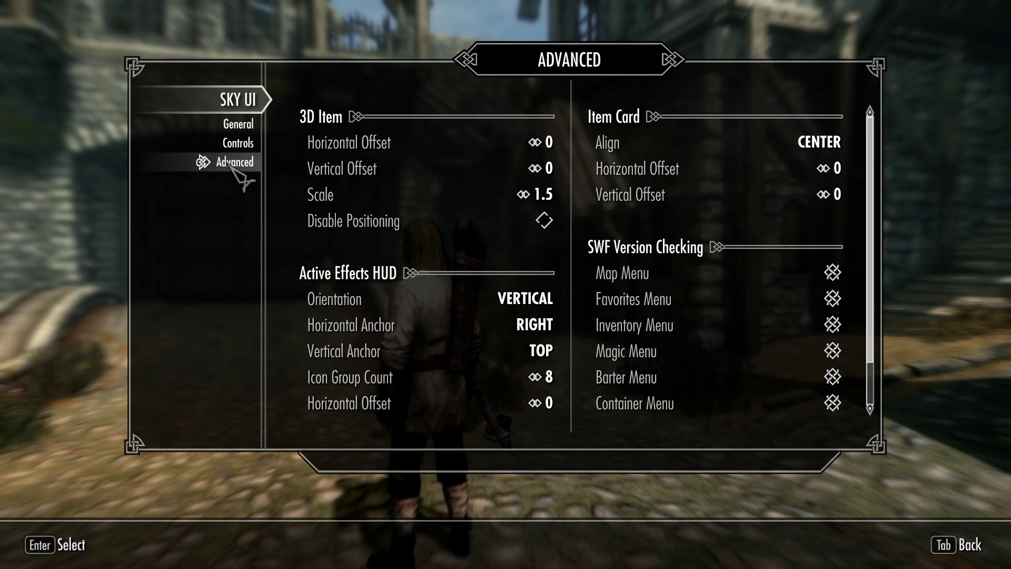
pyautogui.scroll(-2, 451, 247)
pyautogui.press('Tab')
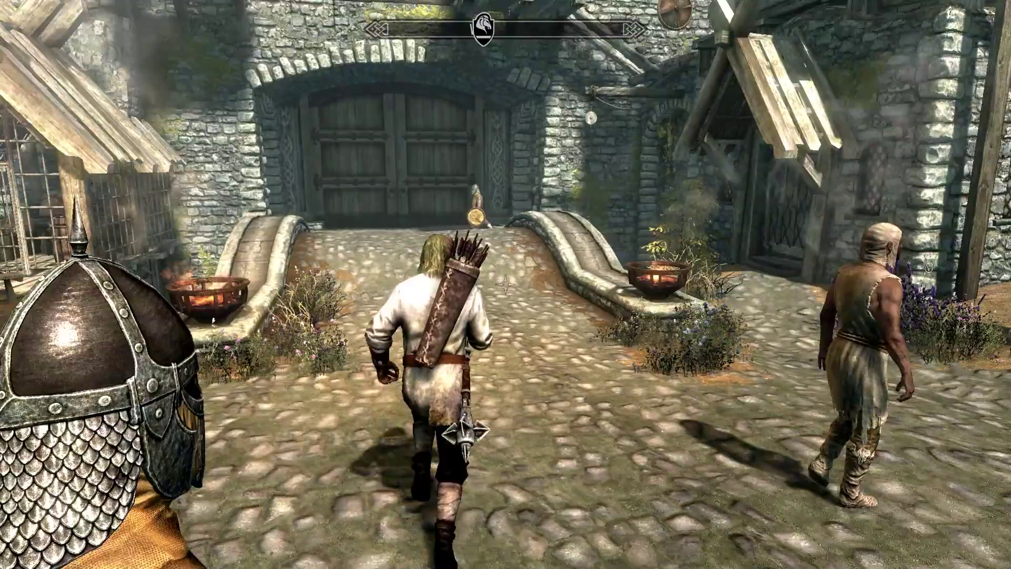
# Run the character across the Whiterun courtyard up to the gate.
pyautogui.press('w')
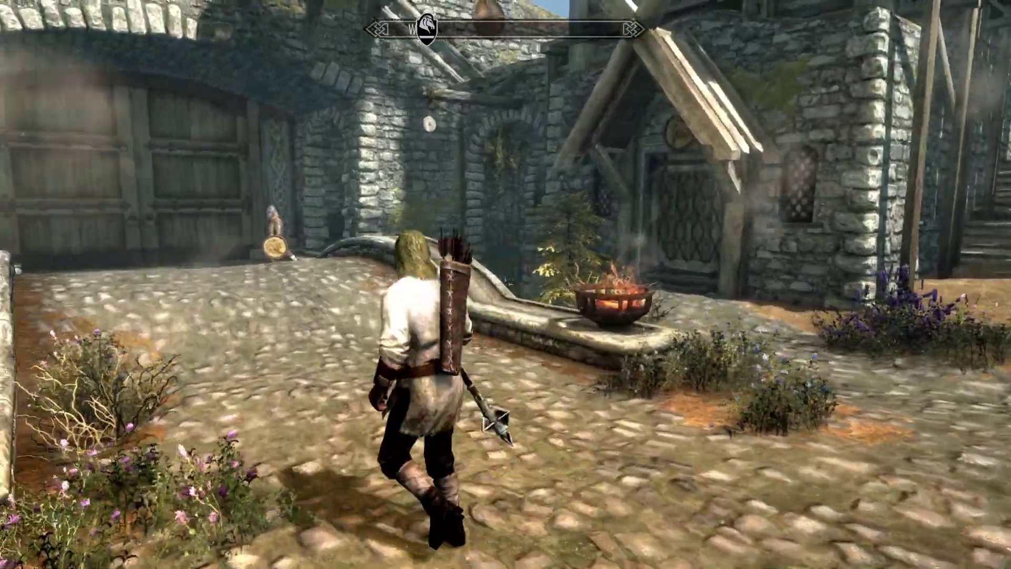
pyautogui.press('w')
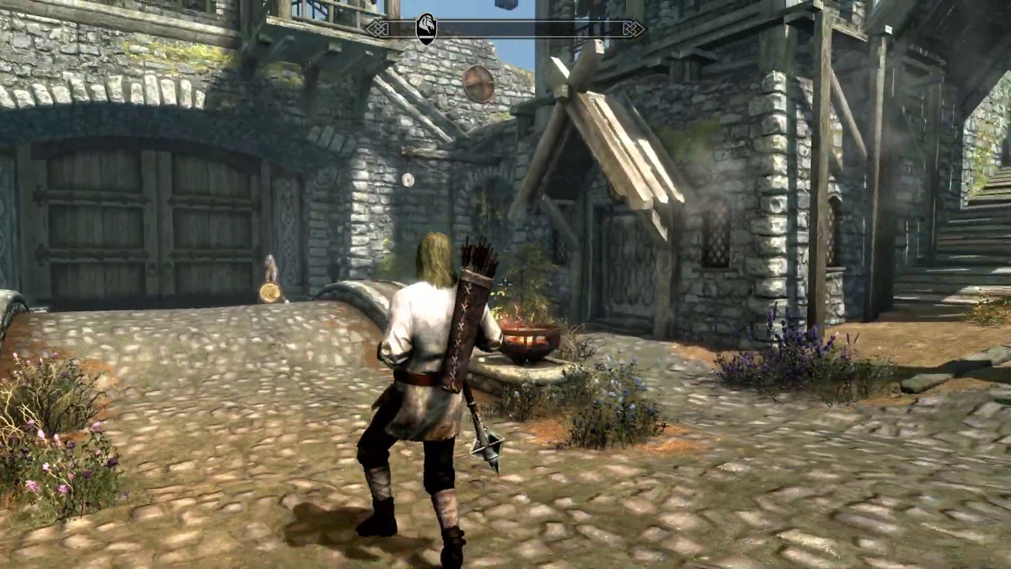
pyautogui.press('w')
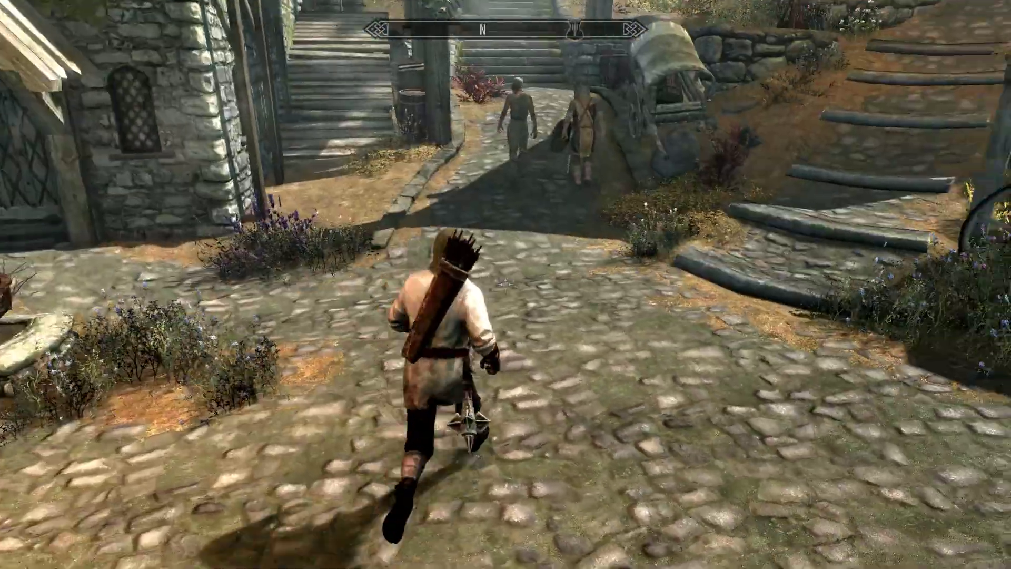
pyautogui.press('w')
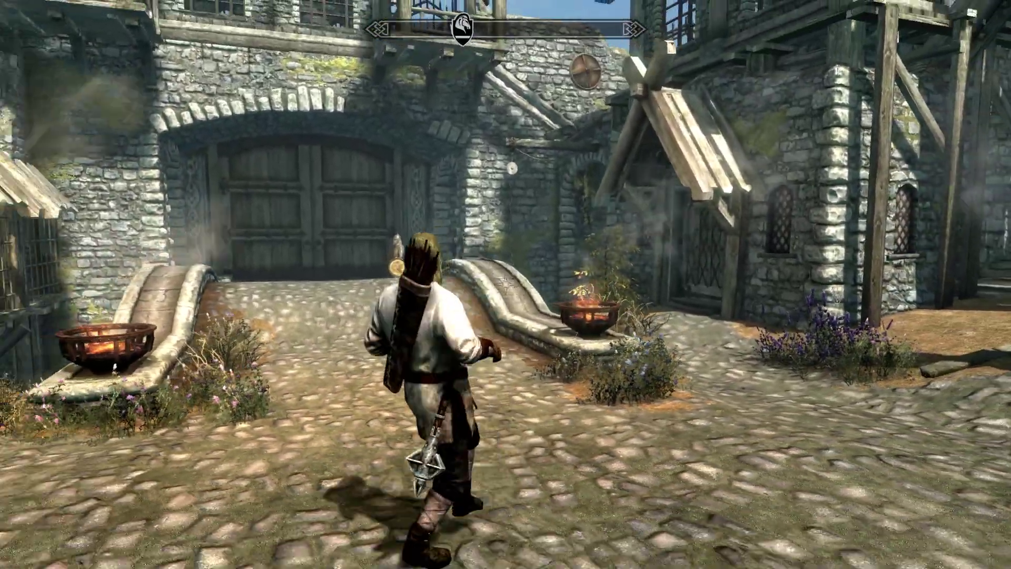
pyautogui.press('w')
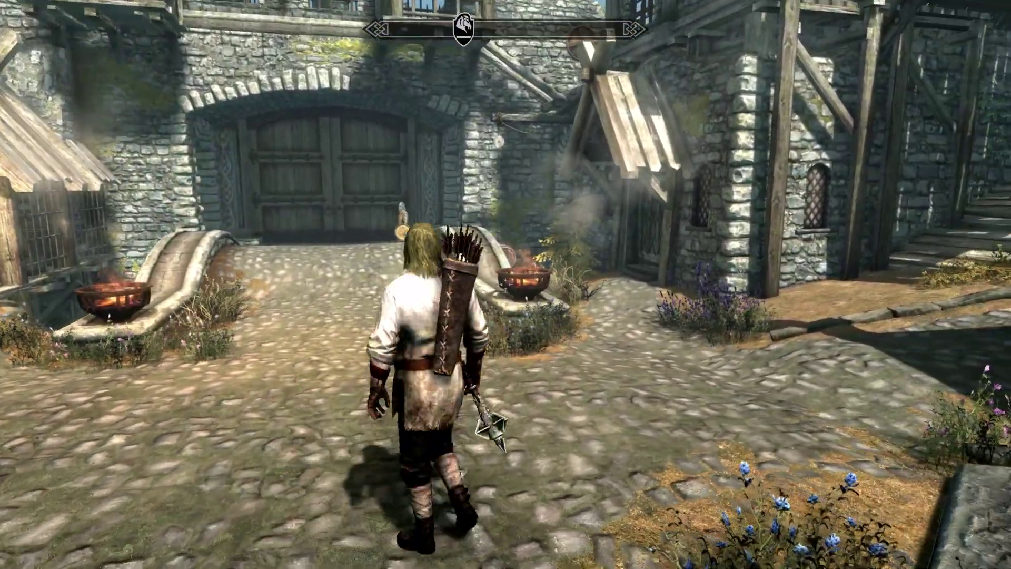
# Quit the game to the desktop from the pause menu.
pyautogui.press('Escape')
pyautogui.click(315, 279)
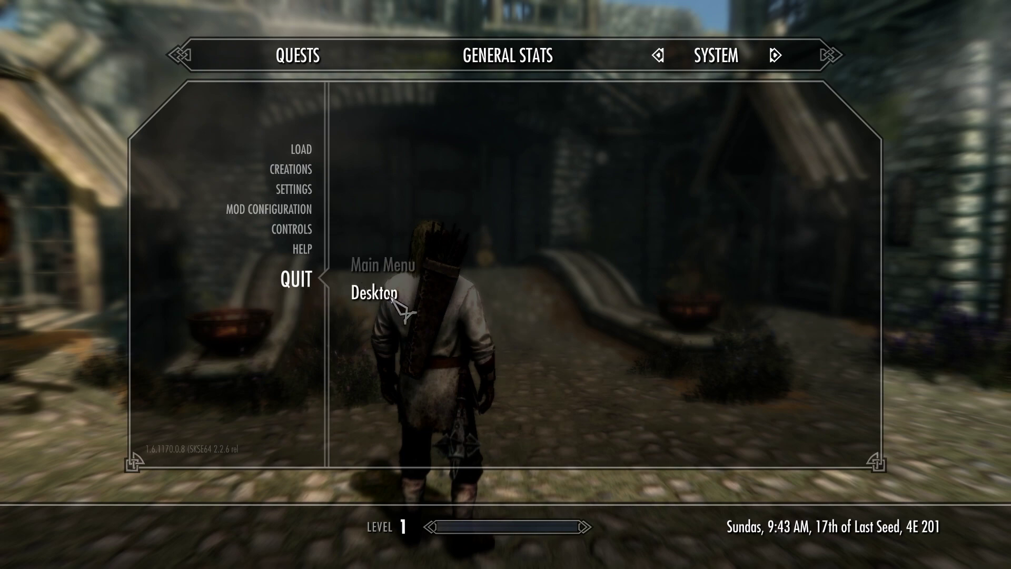
pyautogui.click(392, 298)
# Start TrueHUD's Mod Manager Download from its Files page on Nexus Mods.
pyautogui.press('Return')
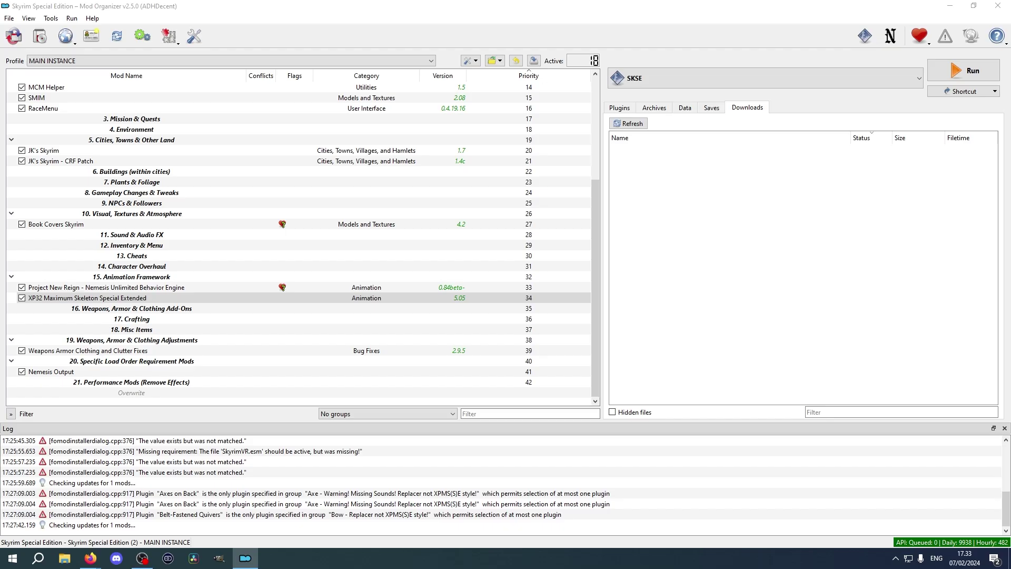
pyautogui.hotkey('alt', 'Tab')
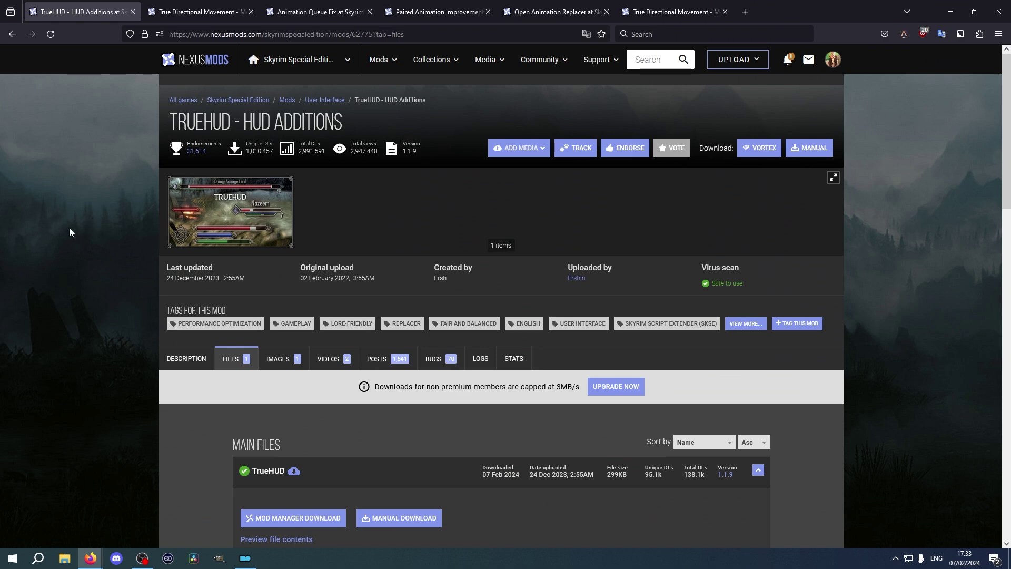
pyautogui.scroll(-4, 131, 131)
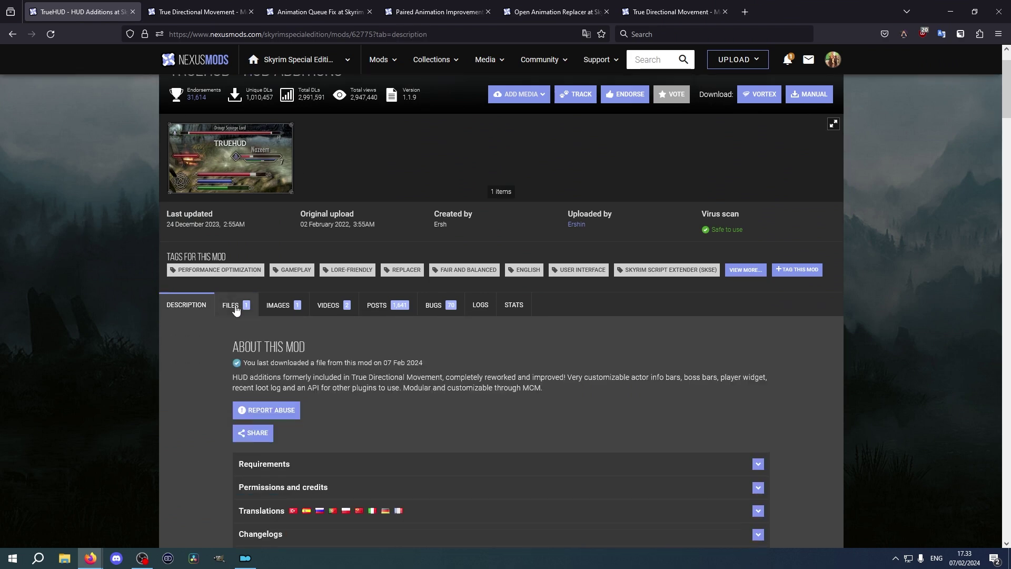
pyautogui.click(231, 303)
pyautogui.click(318, 301)
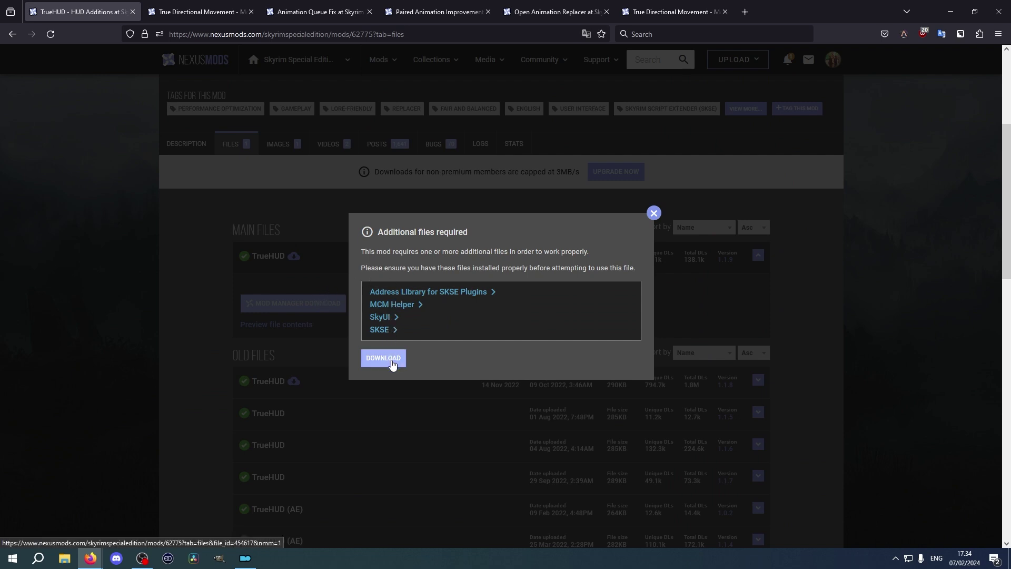
# Request True Directional Movement's Mod Manager Download, bringing up its additional-files-required notice.
pyautogui.hotkey('ctrl', 'Tab')
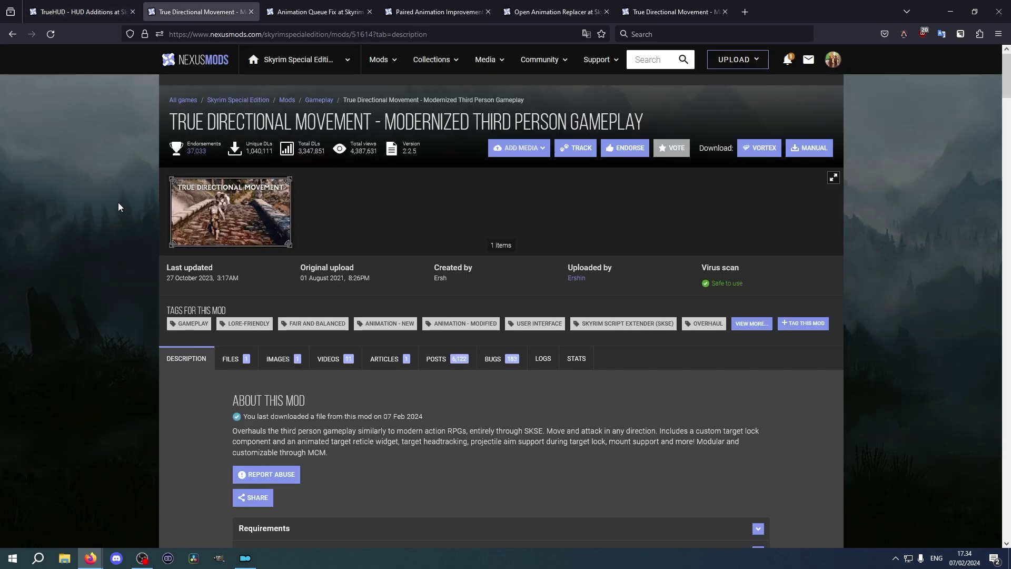
pyautogui.scroll(-3, 118, 201)
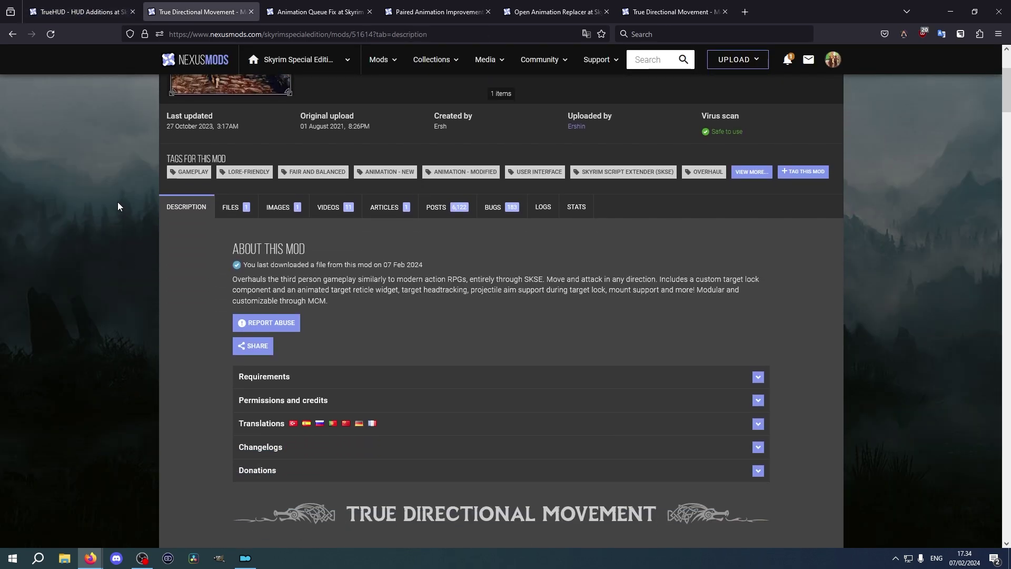
pyautogui.click(237, 201)
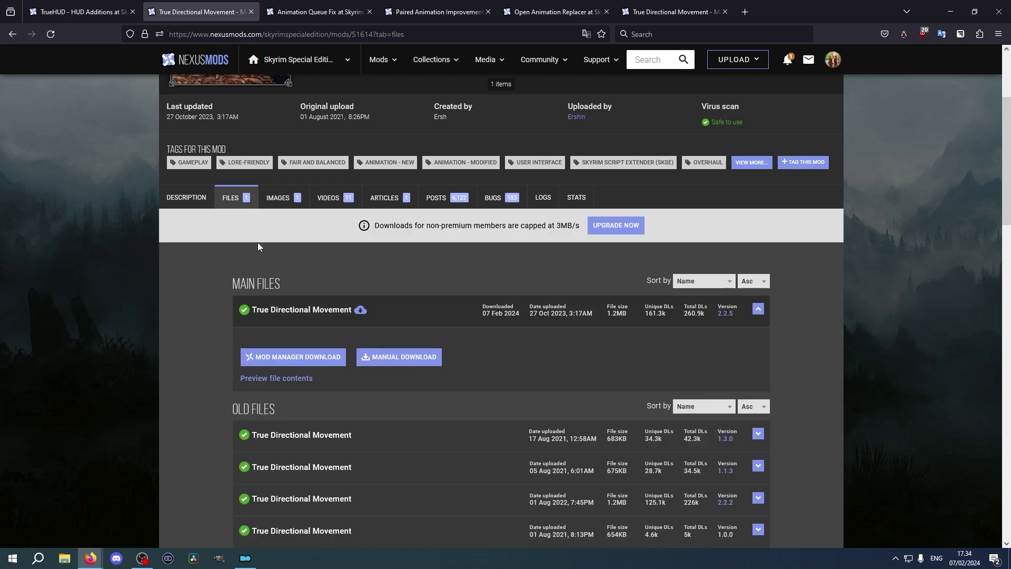
pyautogui.scroll(-2, 258, 245)
pyautogui.click(308, 250)
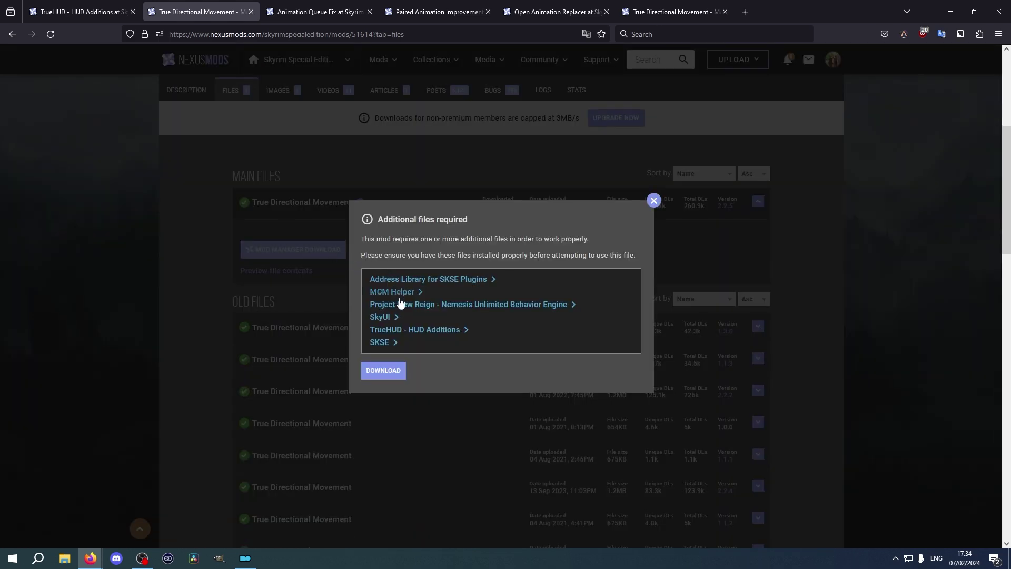
# Finish True Directional Movement's download and download Animation Queue Fix via Slow Download.
pyautogui.click(400, 373)
pyautogui.hotkey('ctrl', 'Tab')
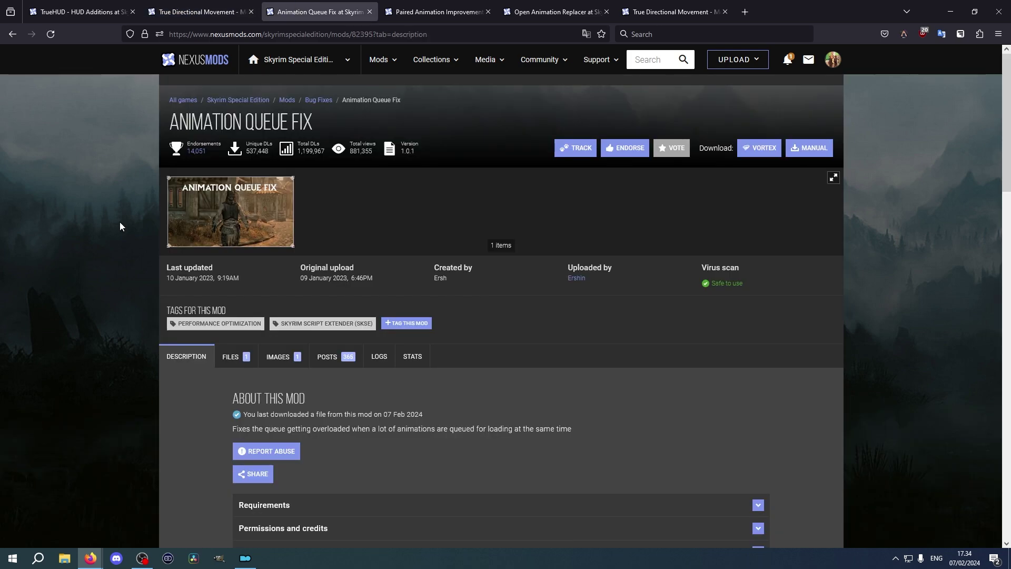
pyautogui.scroll(-4, 116, 224)
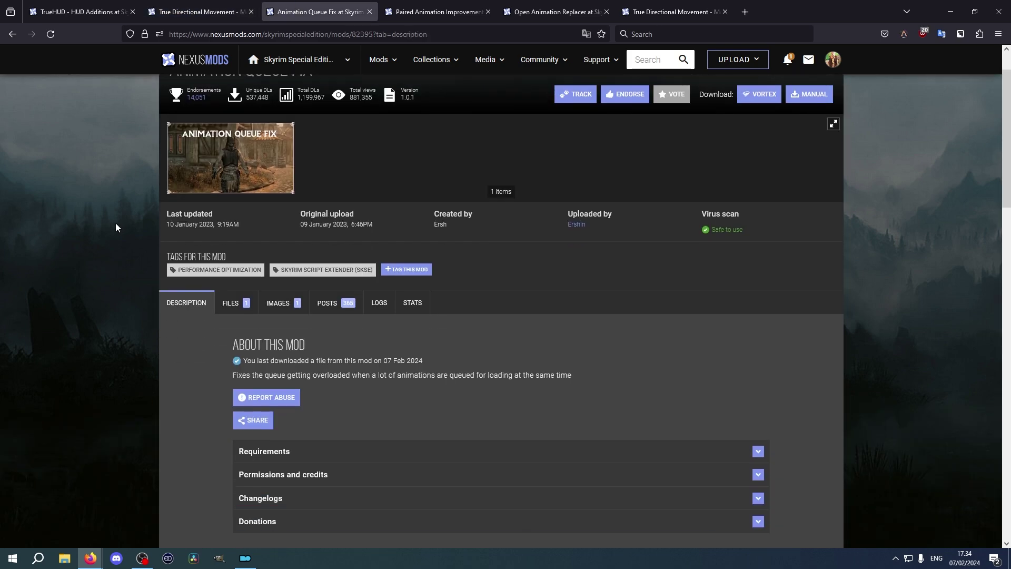
pyautogui.click(232, 142)
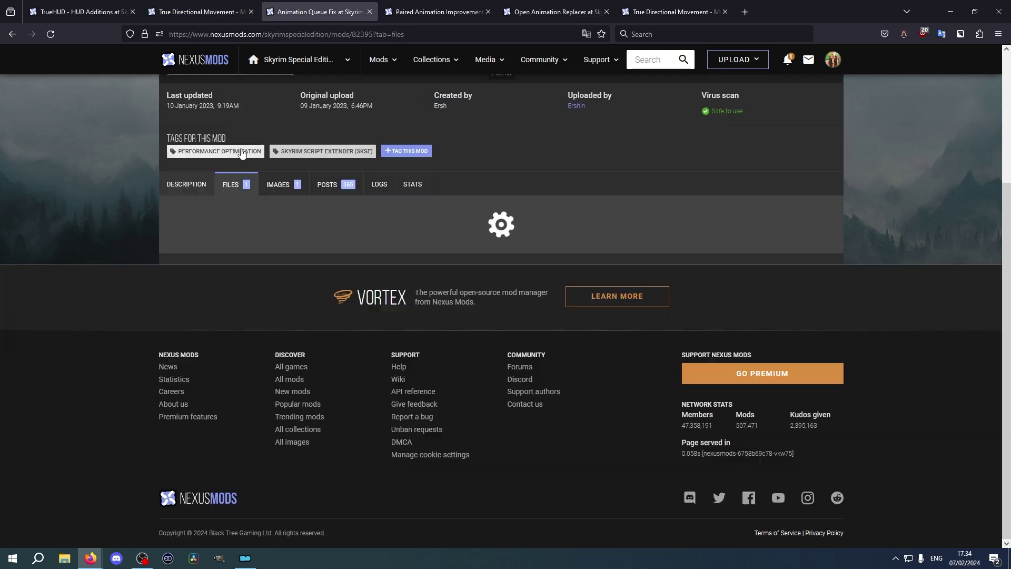
pyautogui.click(275, 346)
pyautogui.click(384, 345)
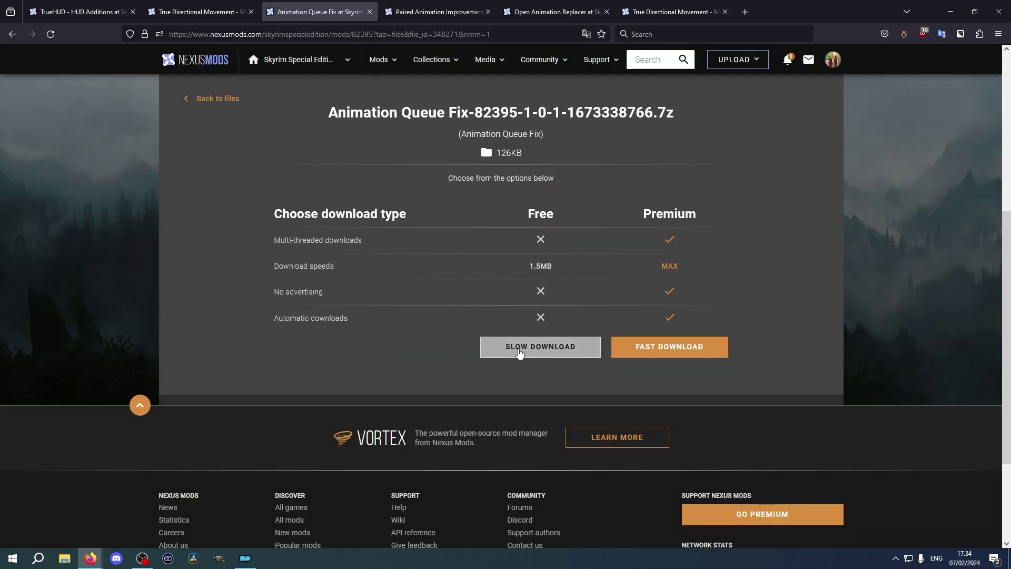
# Download Paired Animation Improvements through Mod Manager Download and Slow Download.
pyautogui.hotkey('ctrl', 'Tab')
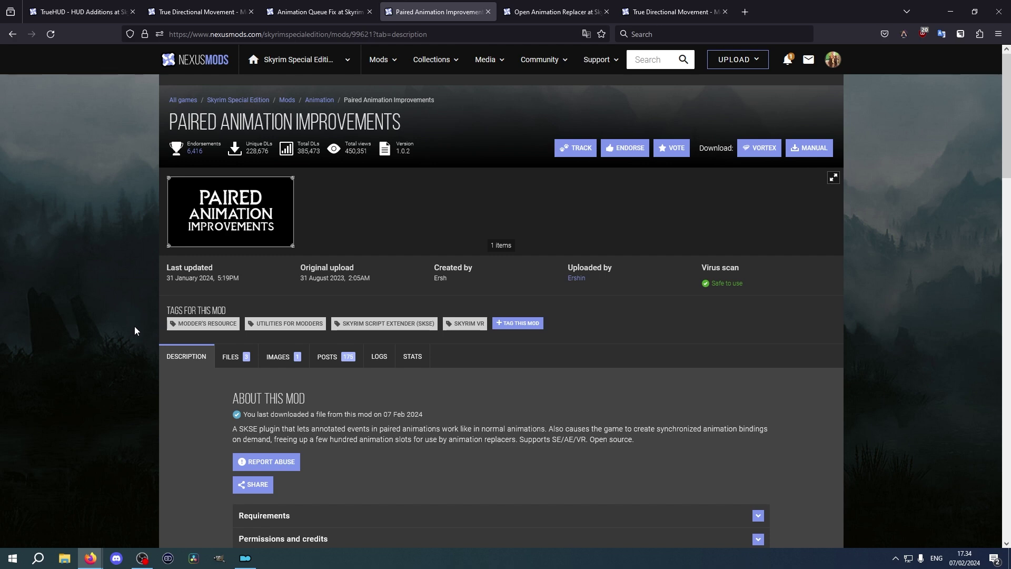
pyautogui.click(232, 357)
pyautogui.click(297, 411)
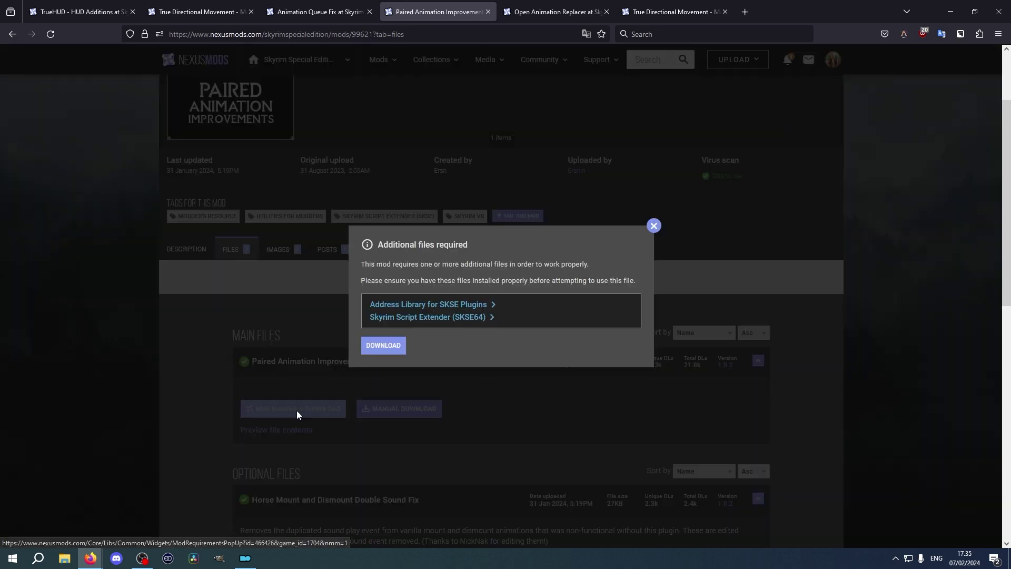
pyautogui.click(390, 346)
pyautogui.click(538, 347)
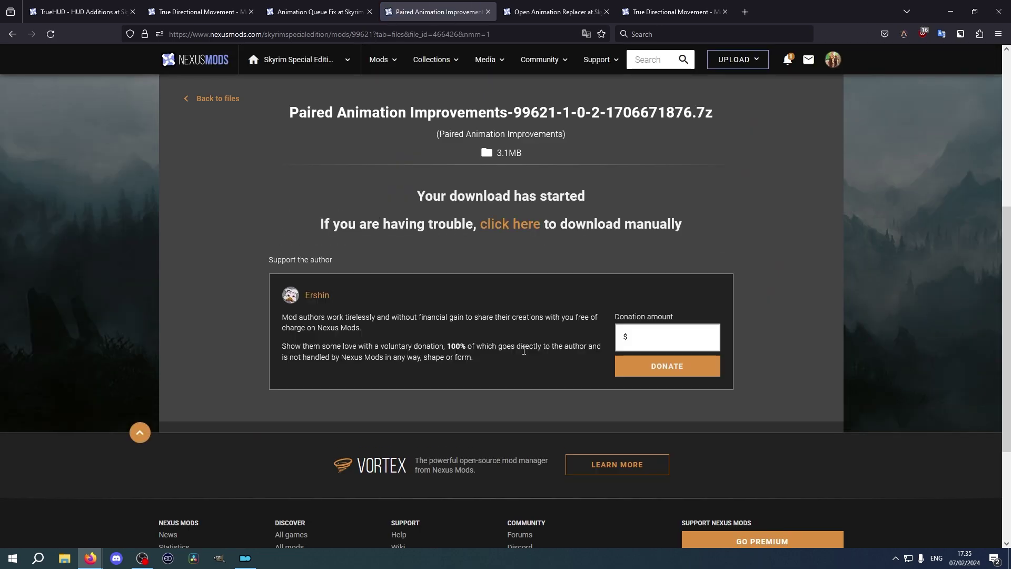
# Download Open Animation Replacer via Slow Download, then return to Mod Organizer.
pyautogui.hotkey('ctrl', 'Tab')
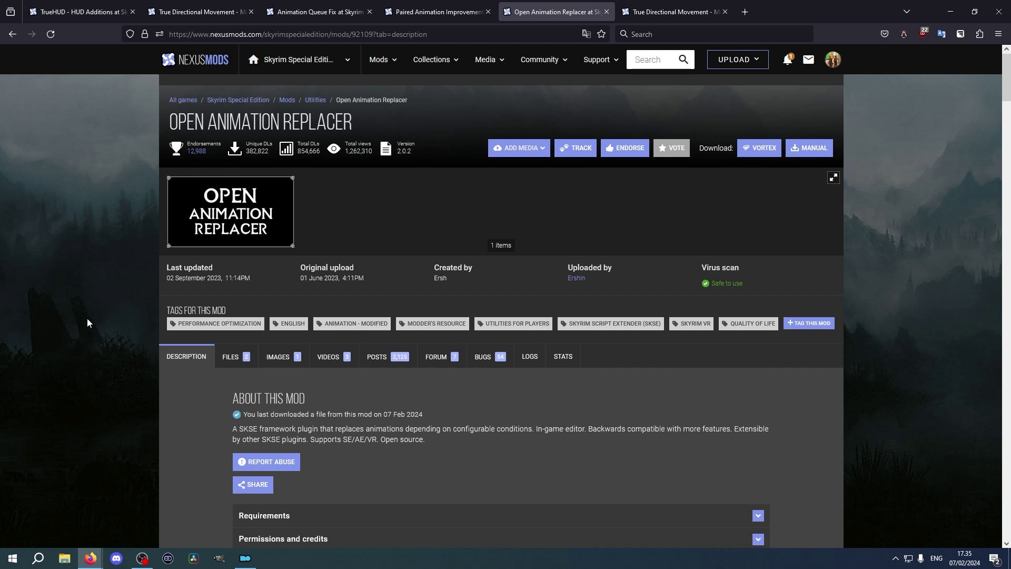
pyautogui.click(221, 354)
pyautogui.scroll(-2, 105, 338)
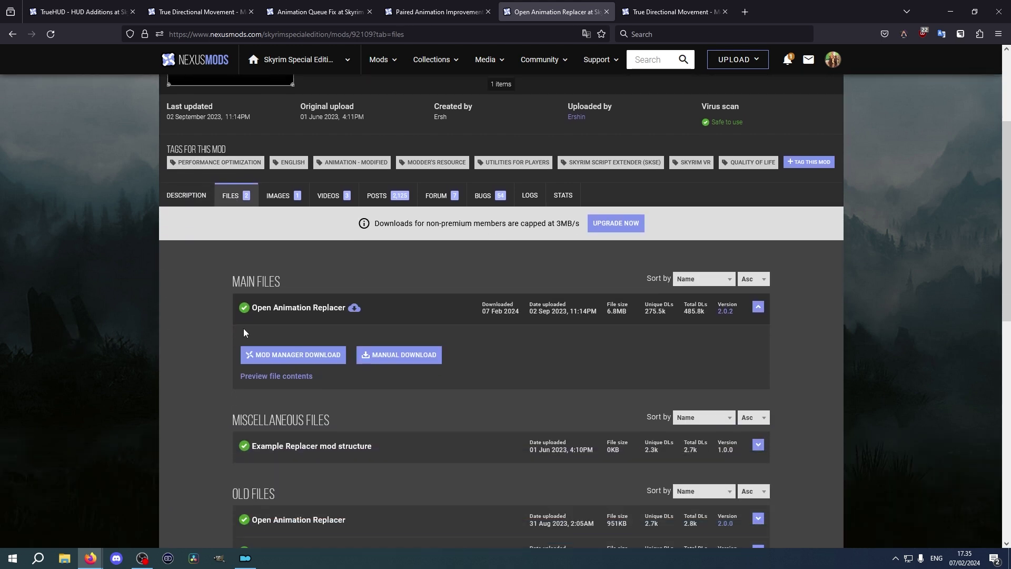
pyautogui.click(309, 354)
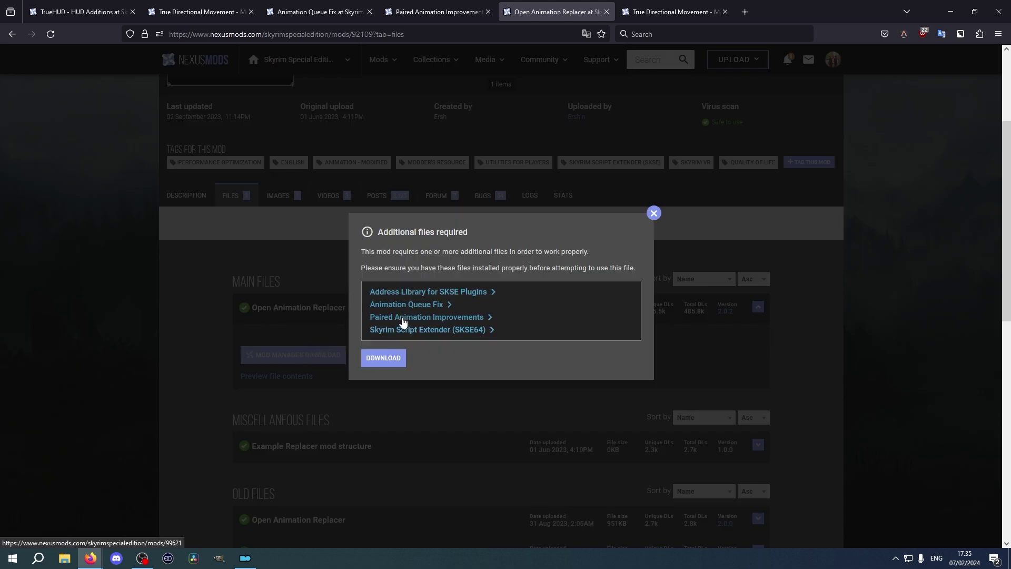
pyautogui.click(394, 364)
pyautogui.click(517, 349)
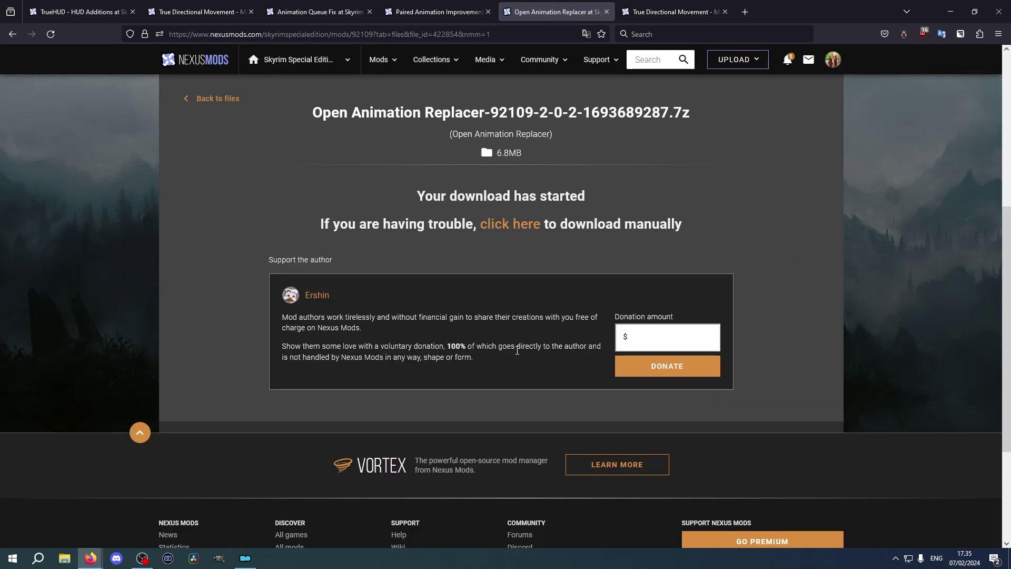
pyautogui.hotkey('alt', 'Tab')
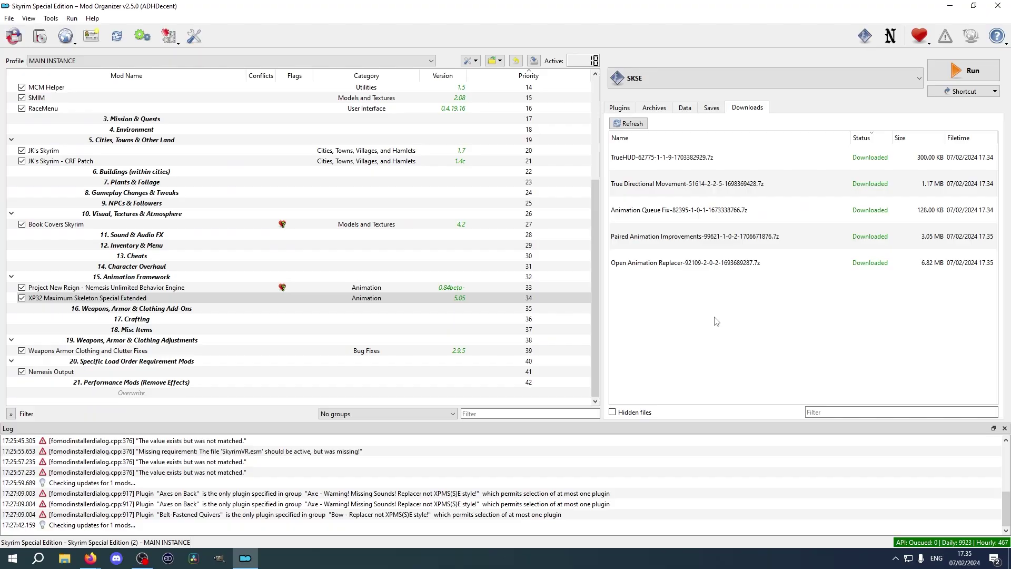
# Manually install TrueHUD - HUD Additions, enable it, and place it under SkyUI SE - Difficulty Persistence Fix.
pyautogui.doubleClick(688, 163)
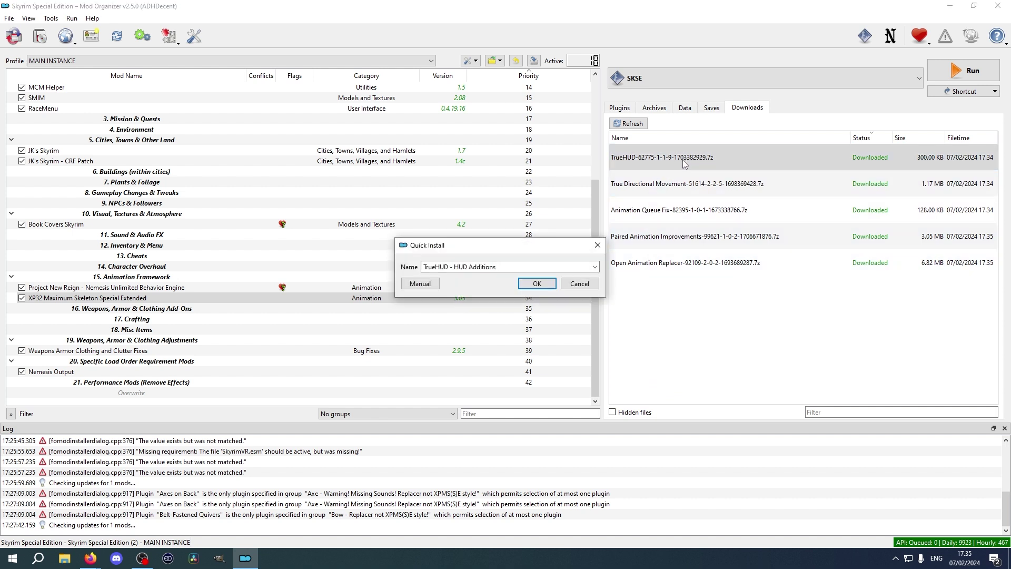
pyautogui.click(435, 284)
pyautogui.click(567, 370)
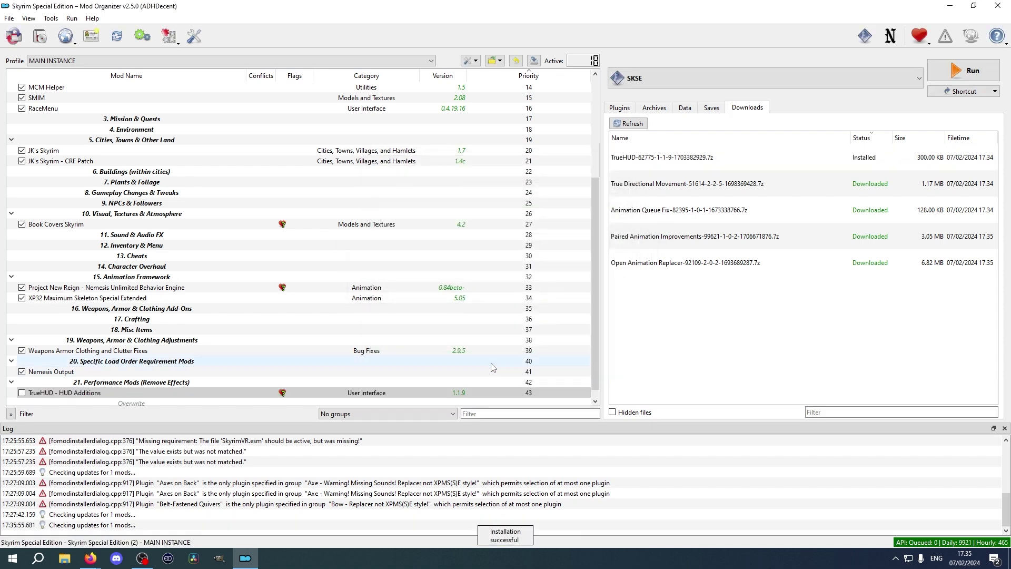
pyautogui.click(22, 393)
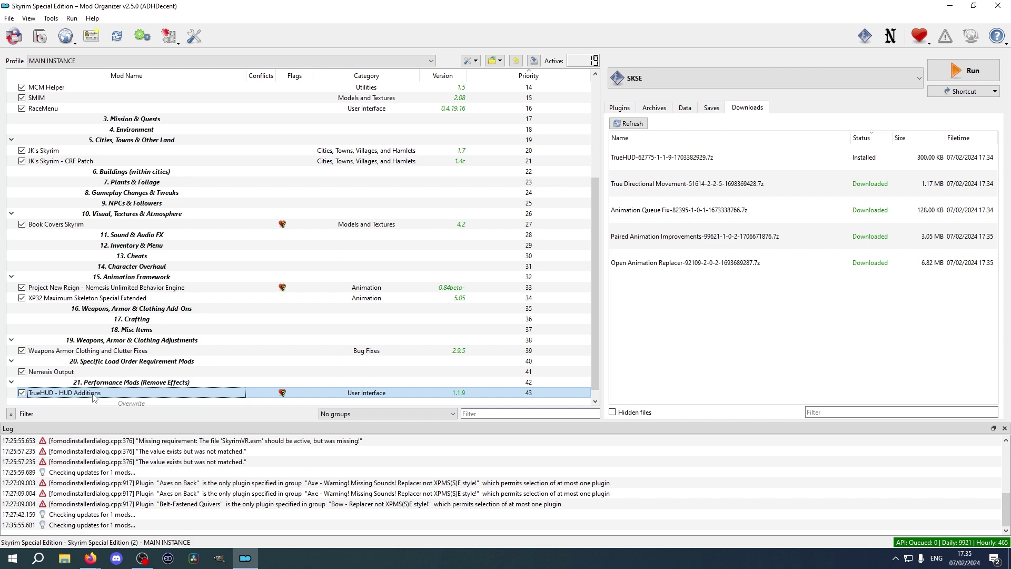
pyautogui.moveTo(94, 398)
pyautogui.mouseDown()
pyautogui.moveTo(98, 89)
pyautogui.moveTo(95, 201)
pyautogui.mouseUp()
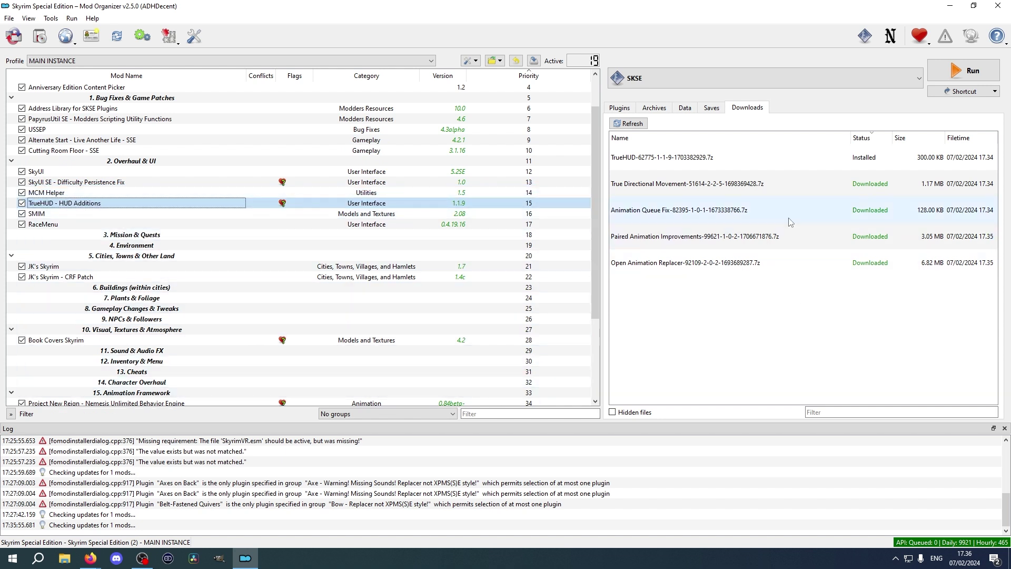
# Manually install True Directional Movement and enable it in the mod list.
pyautogui.click(718, 182)
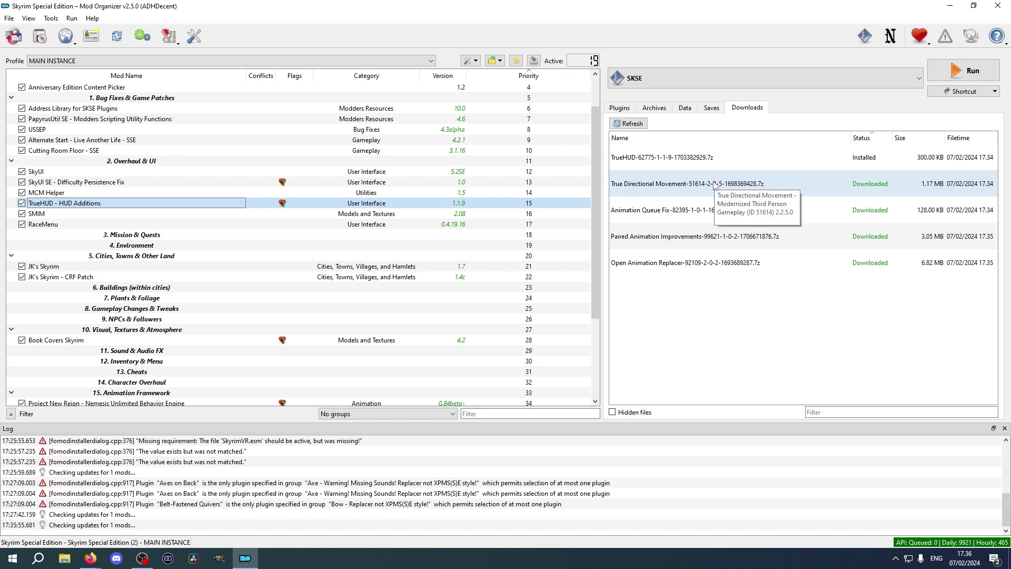
pyautogui.doubleClick(715, 185)
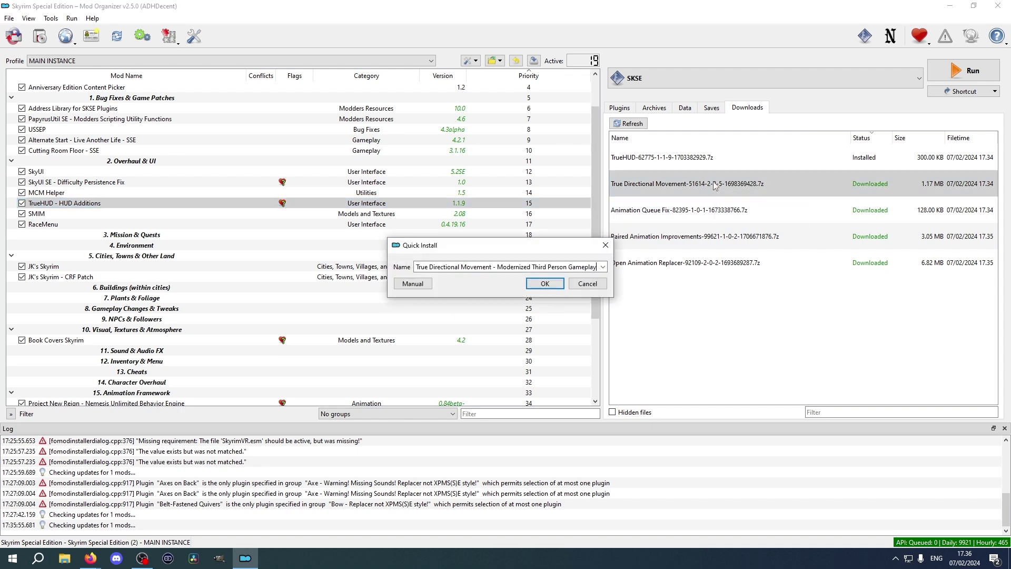
pyautogui.click(413, 283)
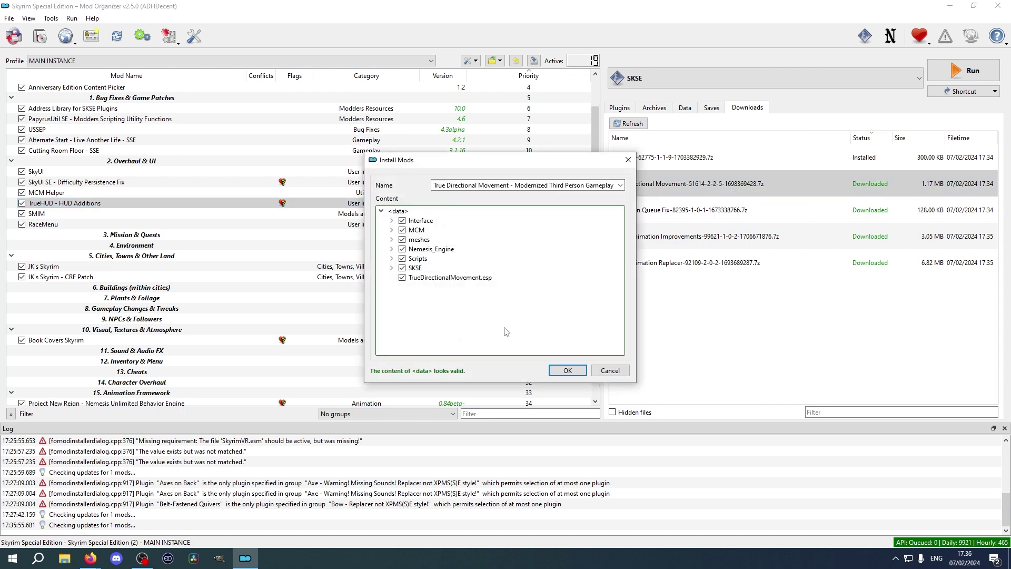
pyautogui.click(583, 376)
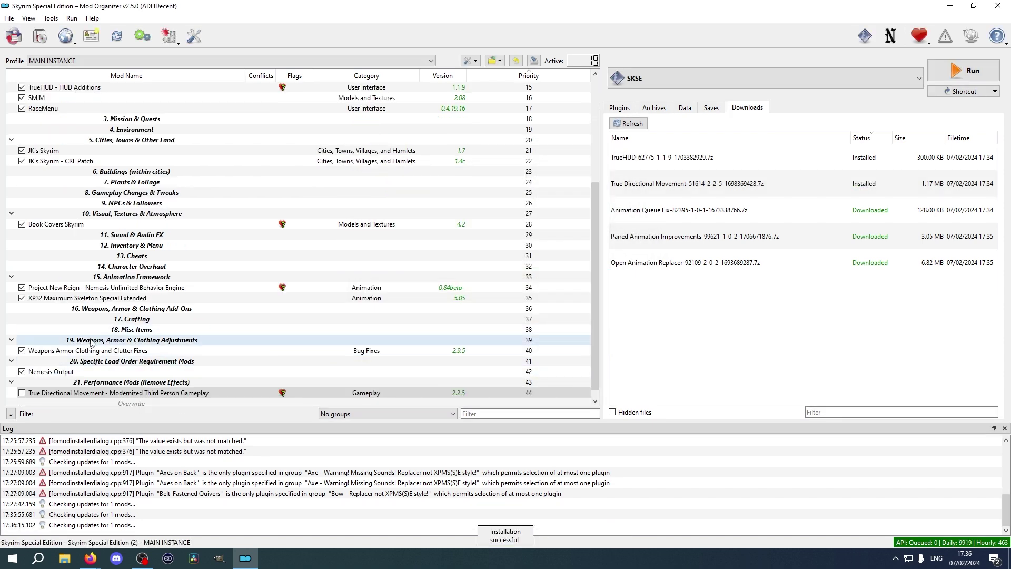
pyautogui.click(22, 396)
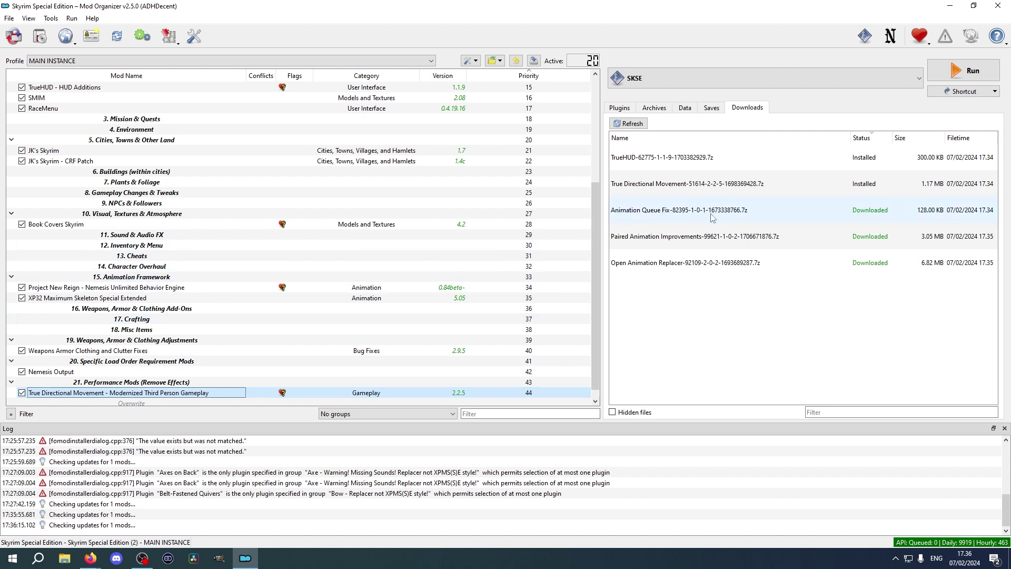
# Manually install Animation Queue Fix and enable it in the mod list.
pyautogui.click(733, 315)
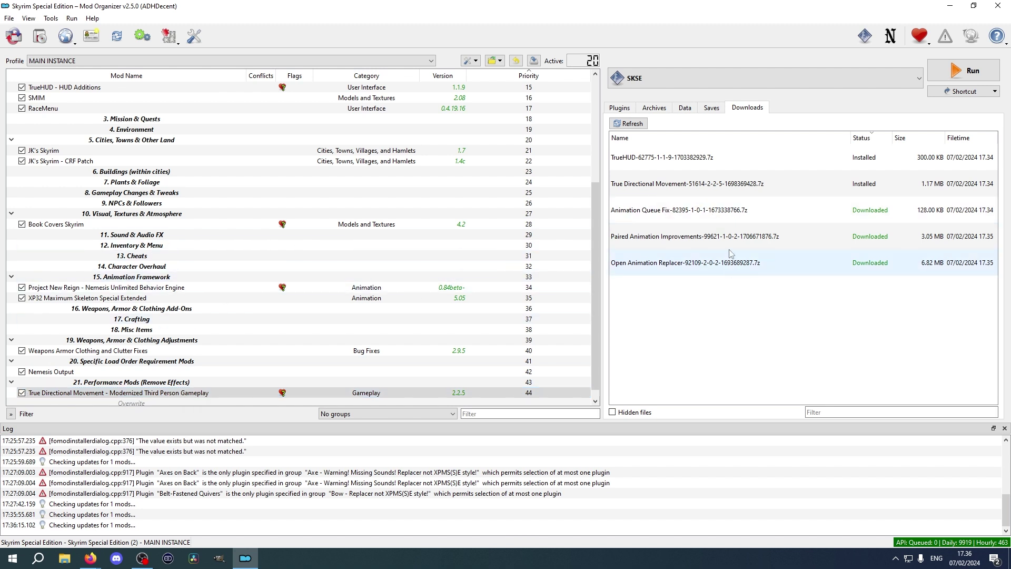
pyautogui.doubleClick(712, 214)
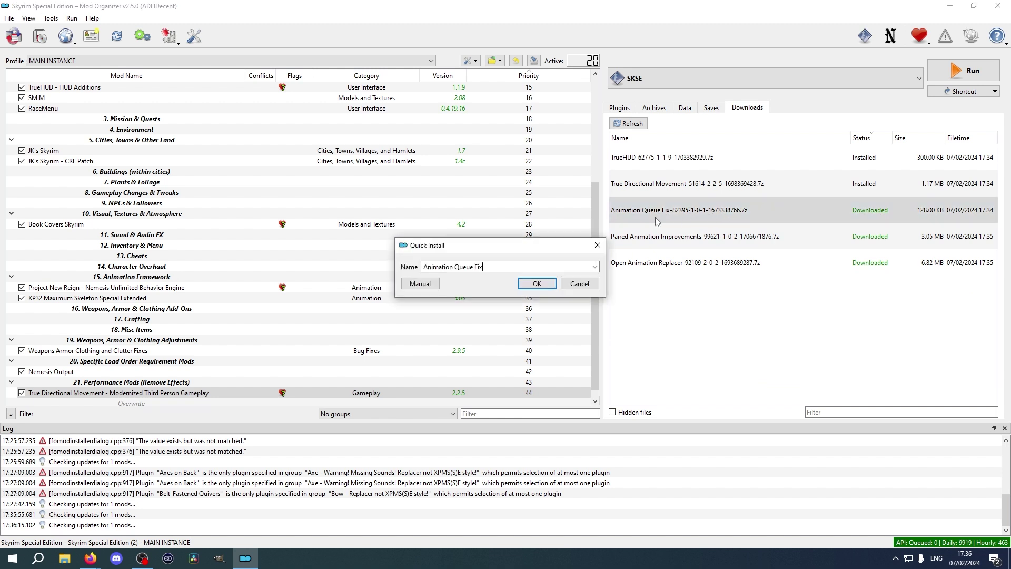
pyautogui.click(424, 283)
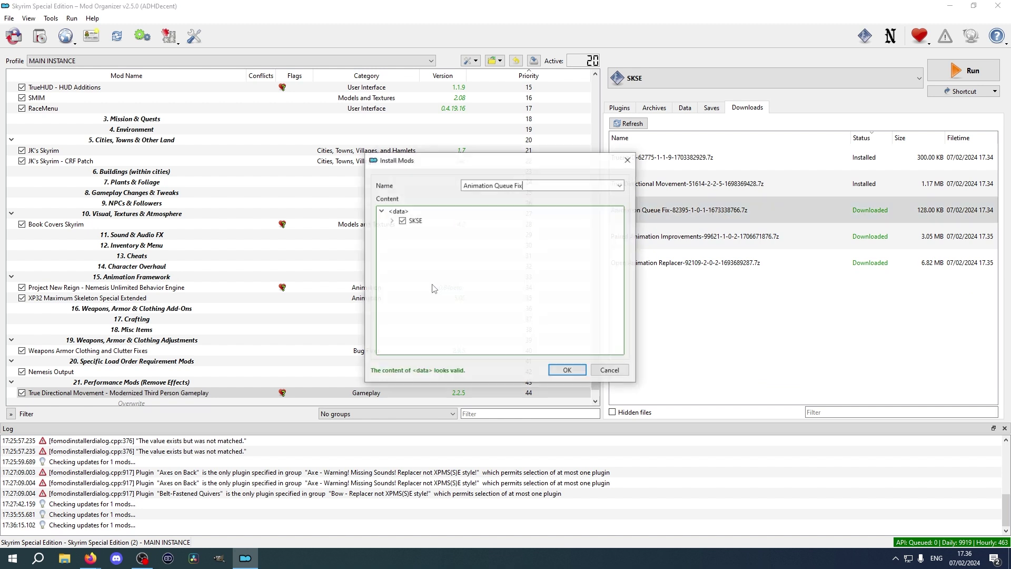
pyautogui.click(567, 372)
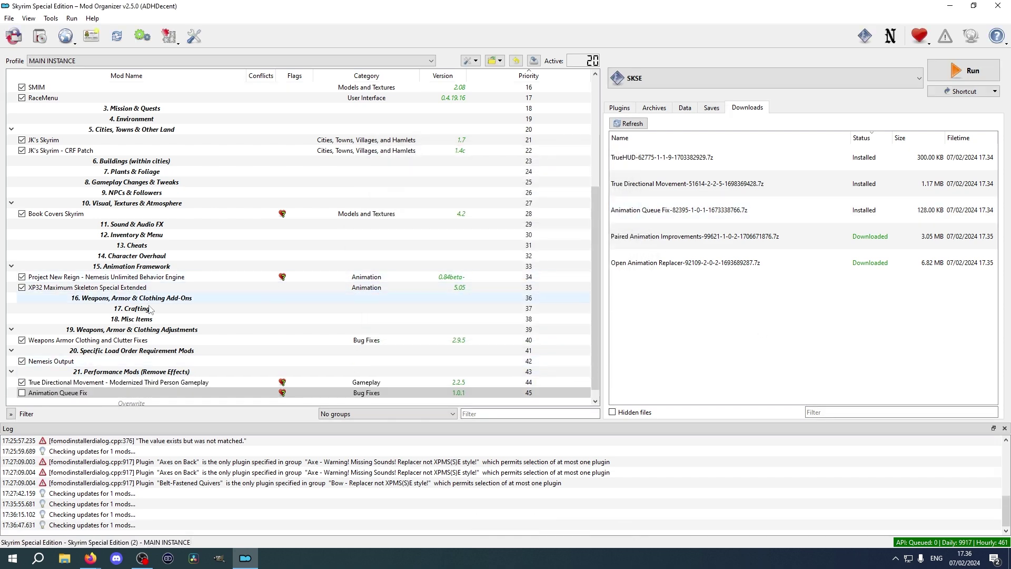
pyautogui.click(22, 394)
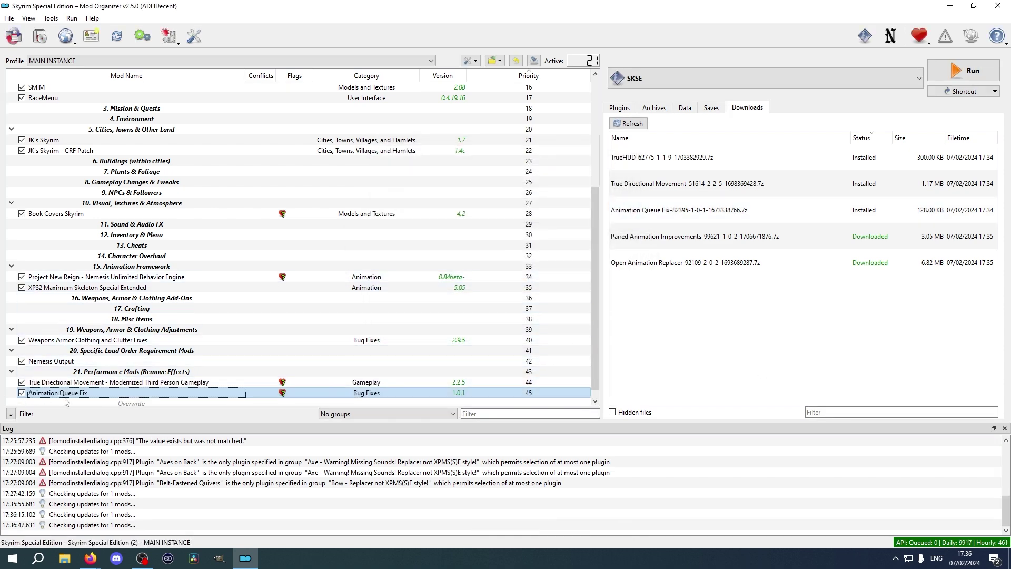
# Manually install and enable Paired Animation Improvements and Open Animation Replacer.
pyautogui.doubleClick(780, 241)
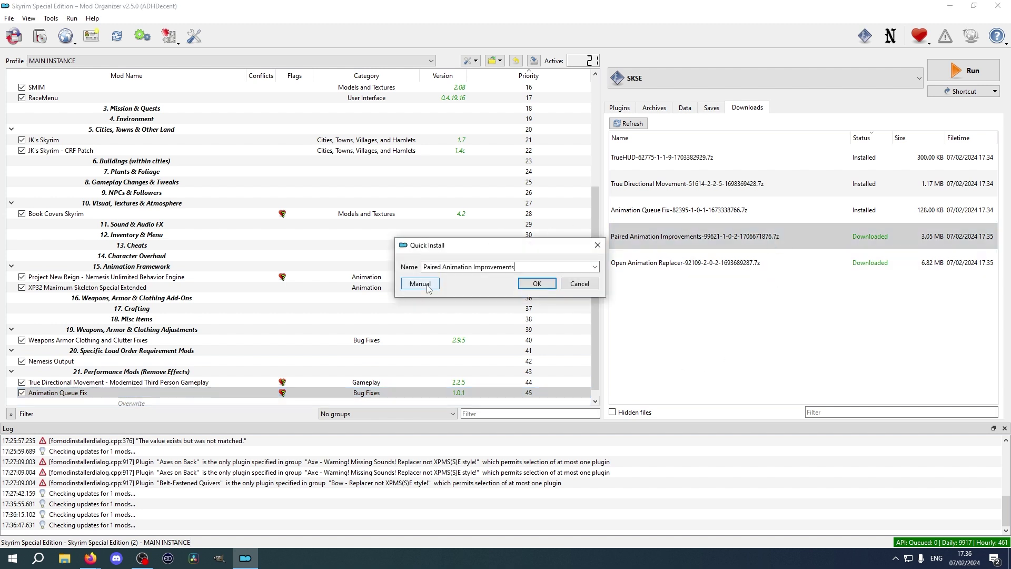
pyautogui.click(420, 284)
pyautogui.click(567, 371)
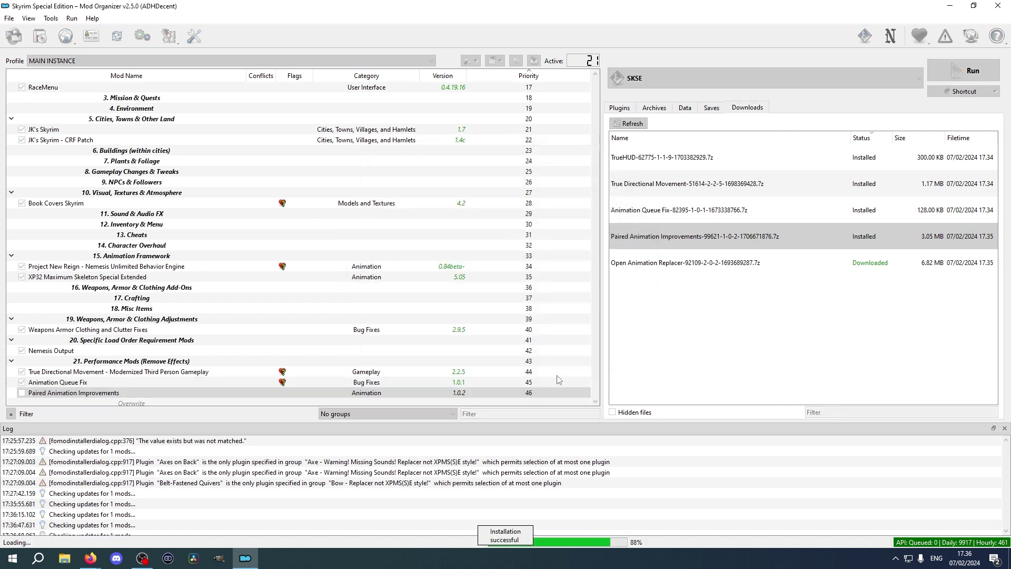
pyautogui.click(22, 393)
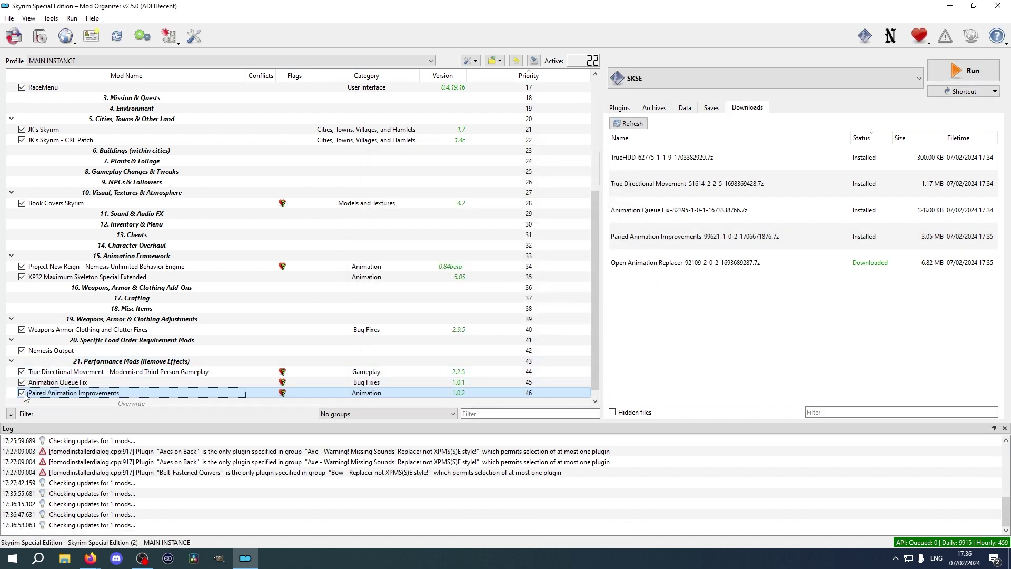
pyautogui.doubleClick(753, 263)
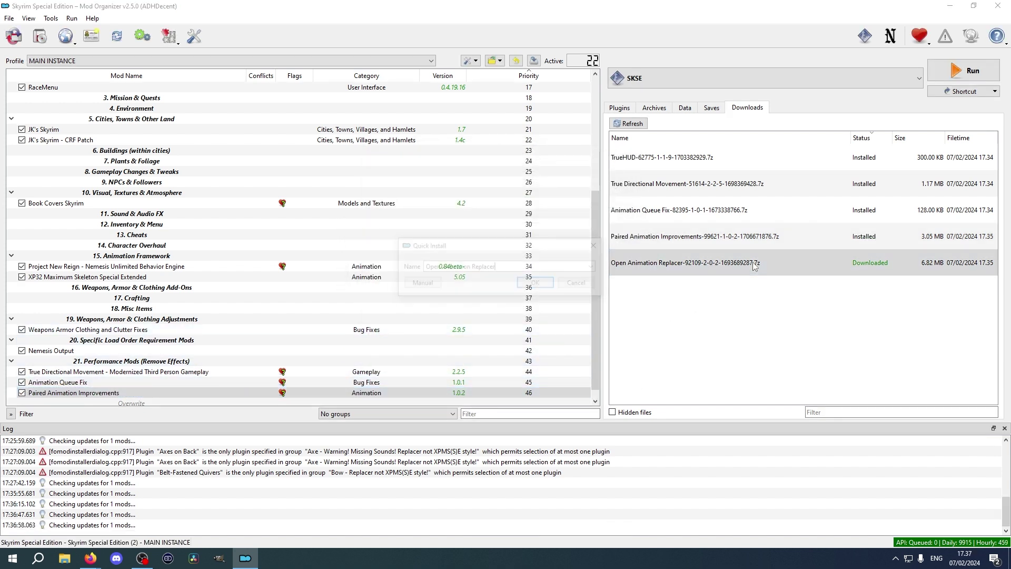
pyautogui.click(431, 285)
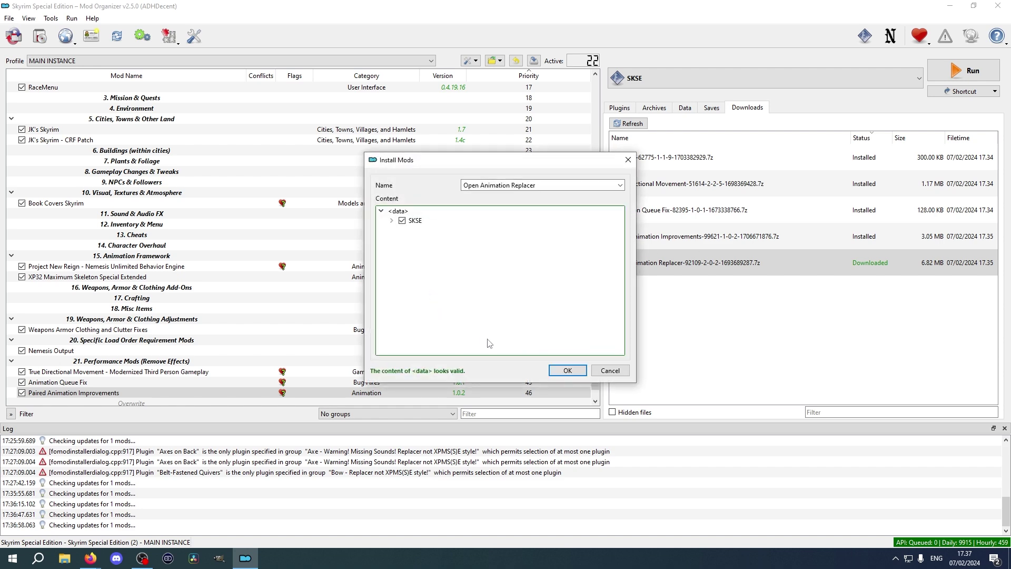
pyautogui.click(567, 373)
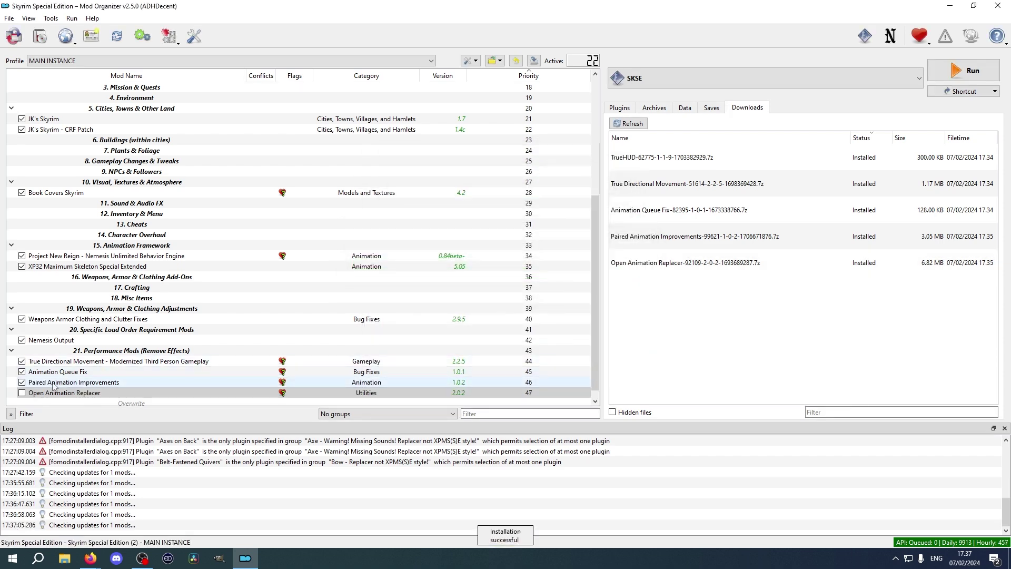
pyautogui.click(21, 392)
# Hide the installed archives from the Downloads list.
pyautogui.scroll(-1, 211, 363)
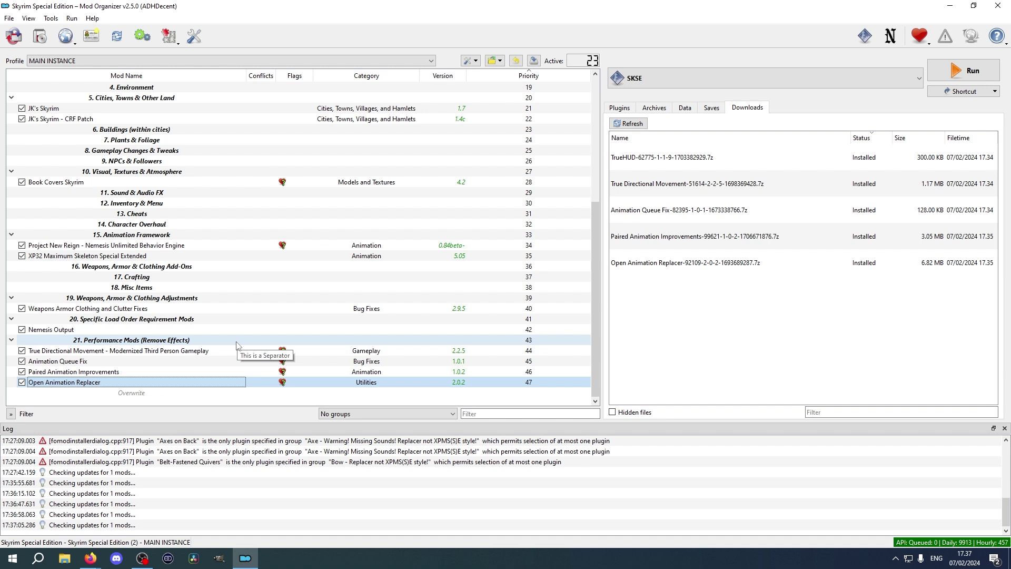
pyautogui.rightClick(706, 293)
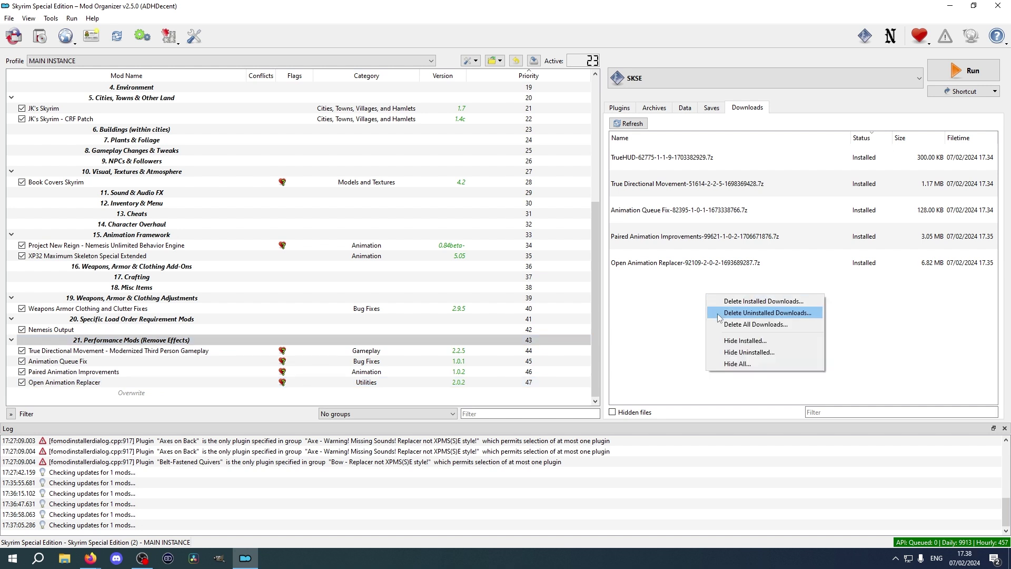
pyautogui.click(734, 340)
pyautogui.click(559, 284)
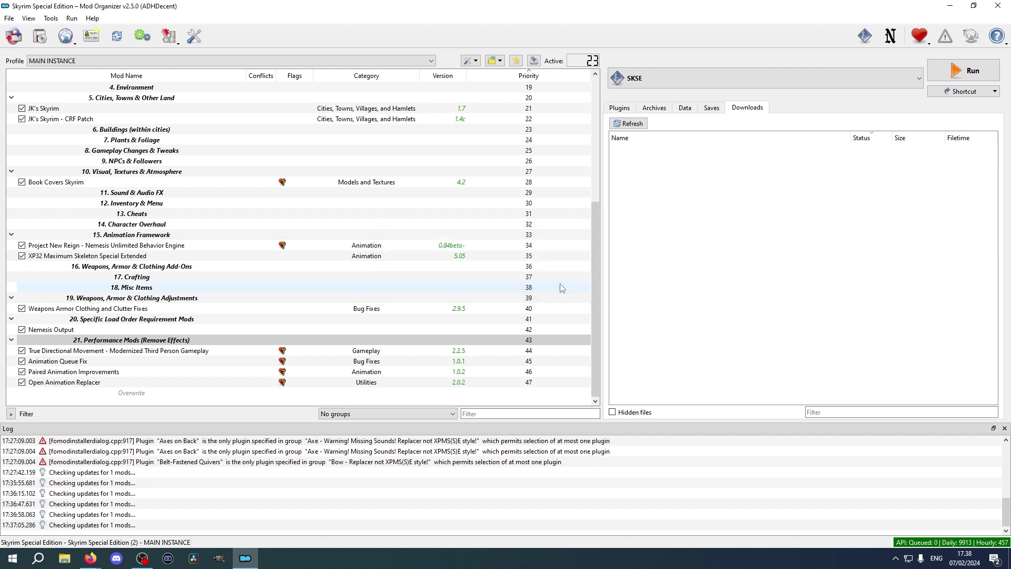
# Move True Directional Movement, Animation Queue Fix, Paired Animation Improvements and Open Animation Replacer under Animation Framework.
pyautogui.click(128, 354)
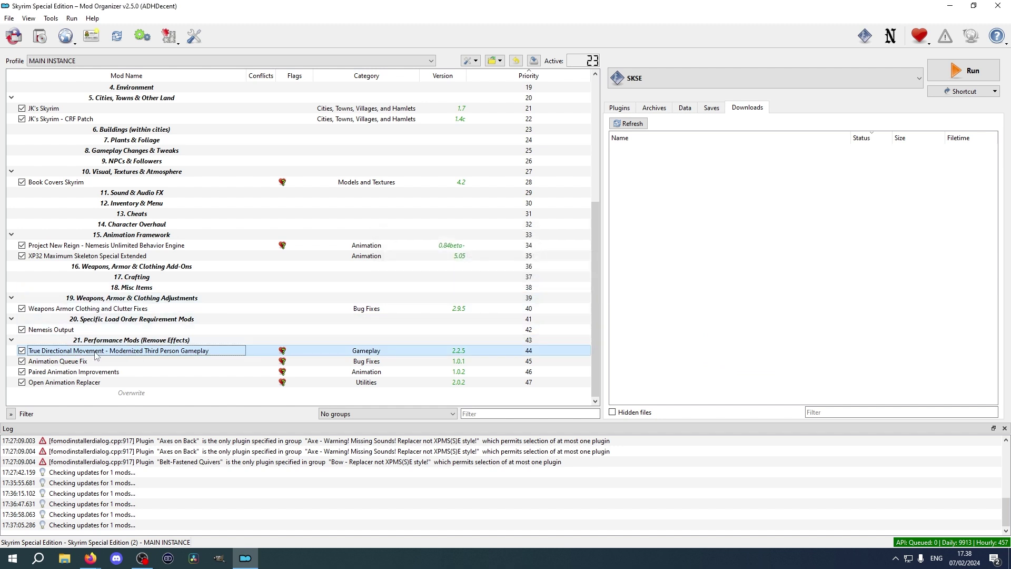
pyautogui.moveTo(95, 355); pyautogui.dragTo(106, 262)
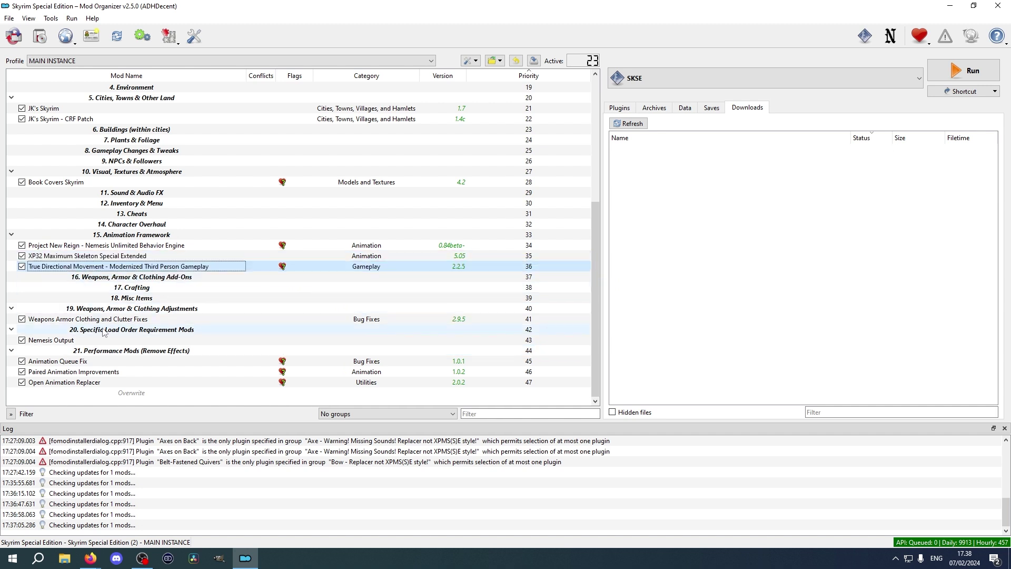
pyautogui.click(102, 363)
pyautogui.moveTo(108, 363); pyautogui.dragTo(108, 269)
pyautogui.click(111, 372)
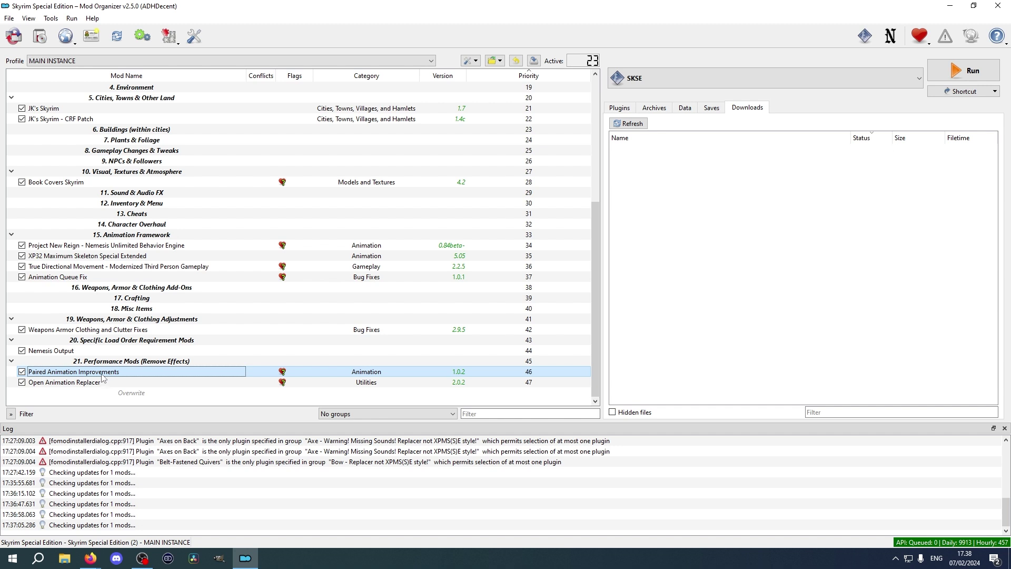
pyautogui.moveTo(102, 377); pyautogui.dragTo(108, 283)
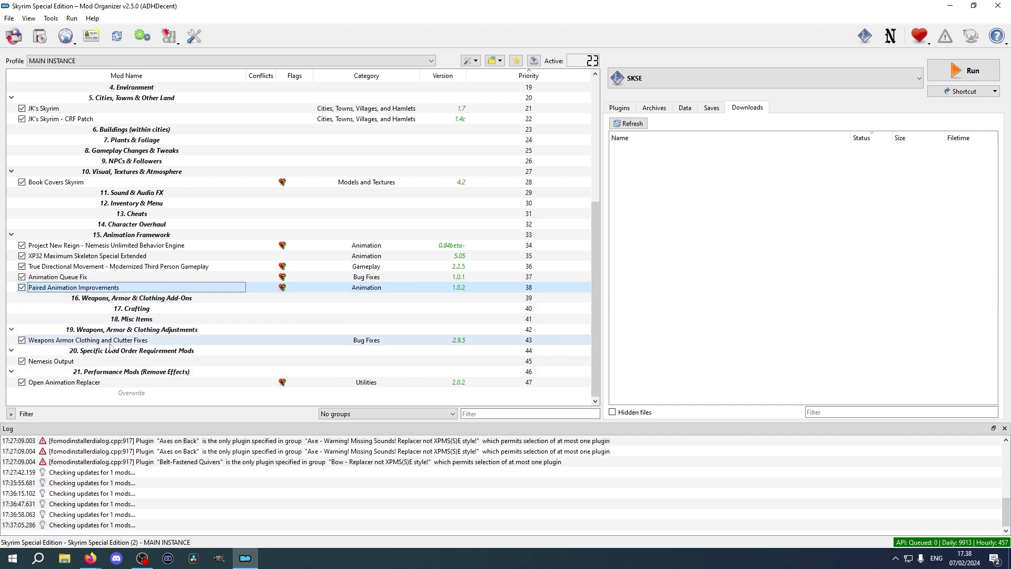
pyautogui.click(104, 384)
pyautogui.moveTo(96, 388); pyautogui.dragTo(98, 293)
pyautogui.click(668, 319)
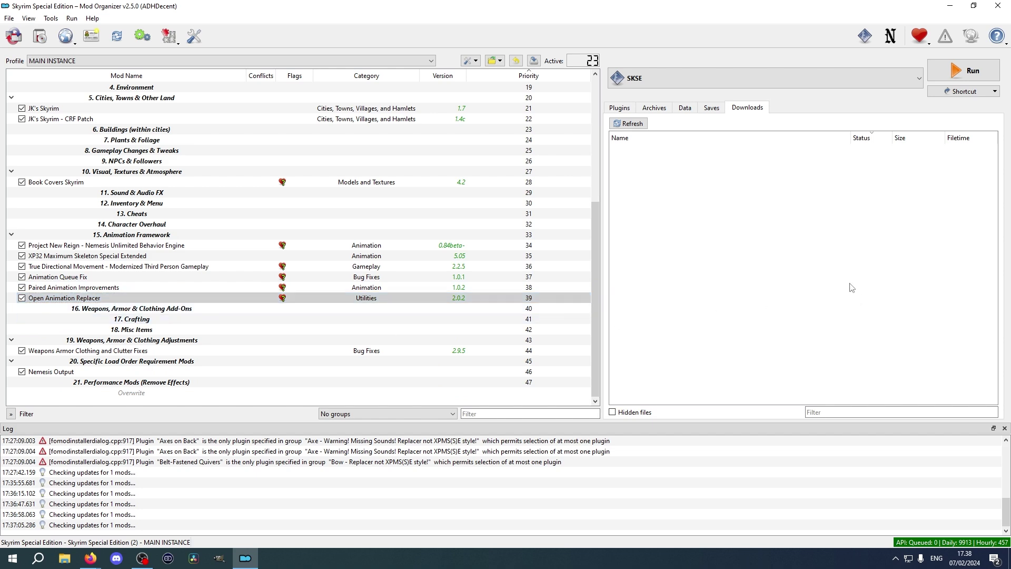
# Sort the plugins in LOOT's Plugins tab, confirm, and close the sort report.
pyautogui.click(620, 108)
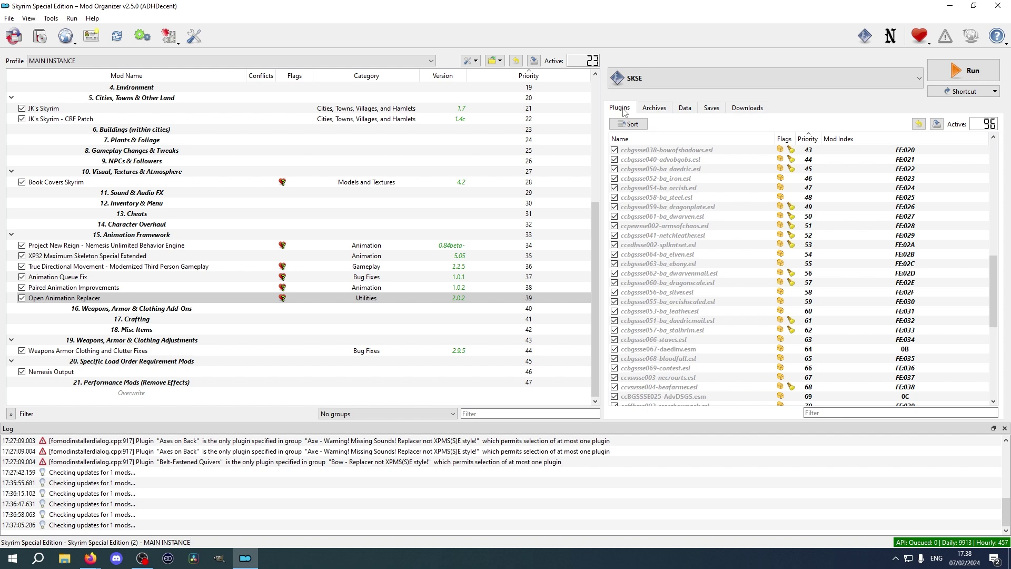
pyautogui.click(632, 123)
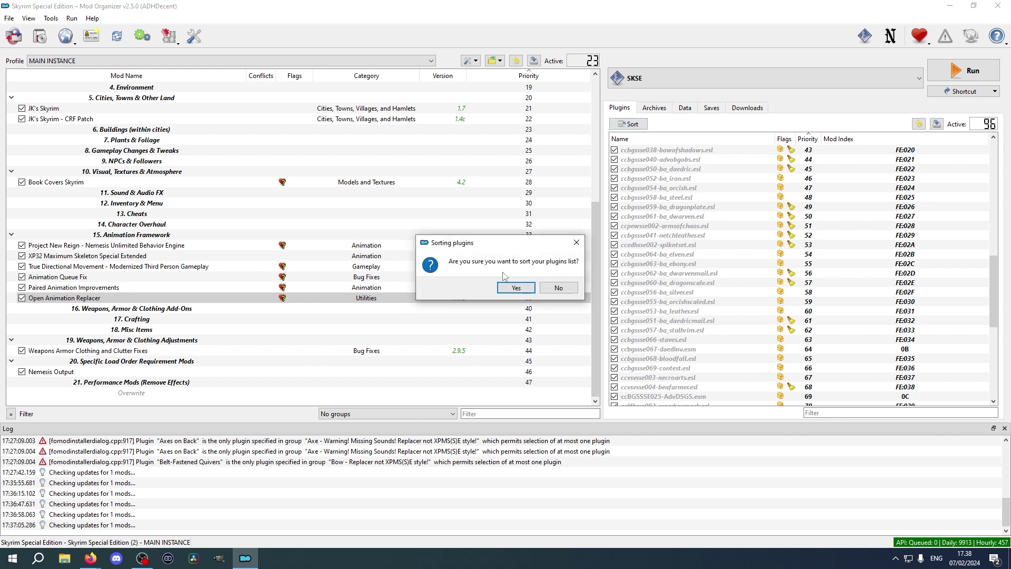
pyautogui.click(517, 288)
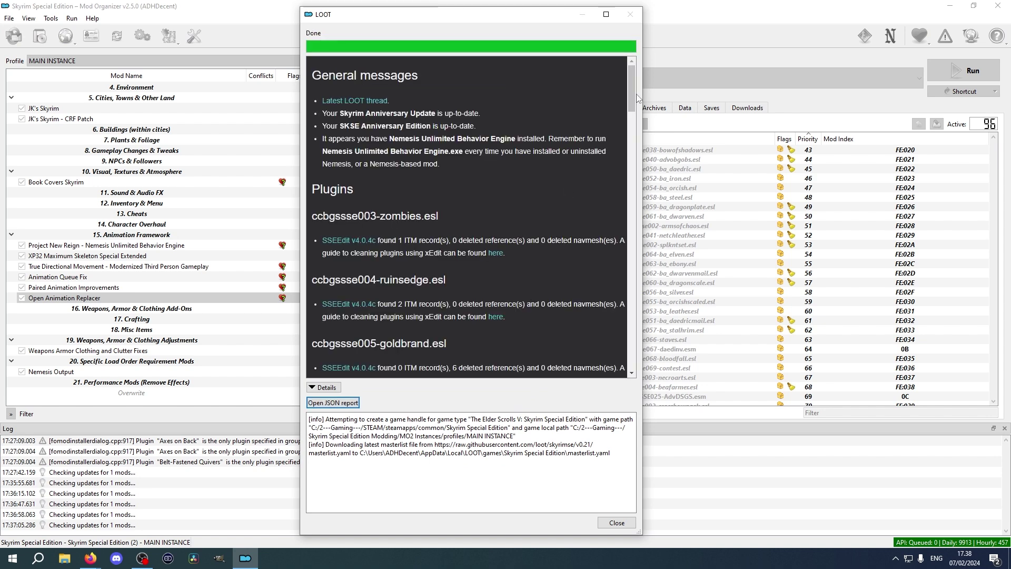
pyautogui.tripleClick(597, 157)
pyautogui.scroll(-20, 597, 195)
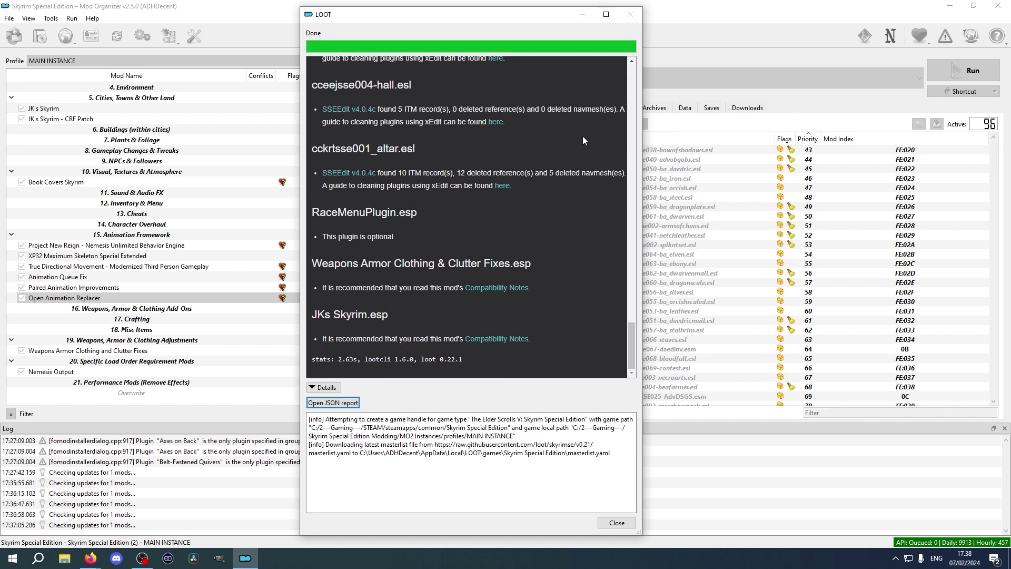
pyautogui.click(626, 527)
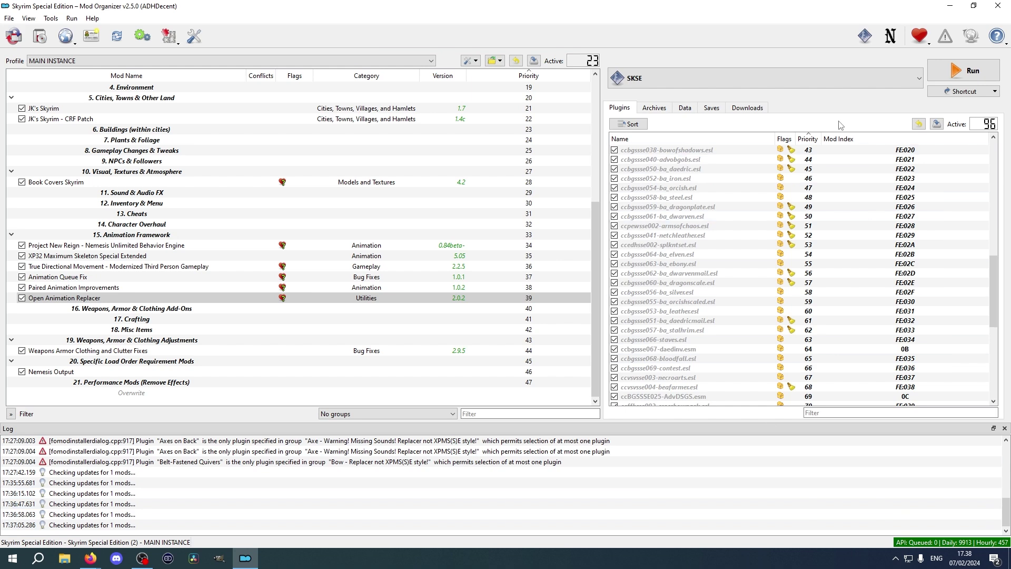
pyautogui.click(710, 80)
# Run Nemesis from Mod Organizer and tick the True Directional Movement patches.
pyautogui.click(685, 138)
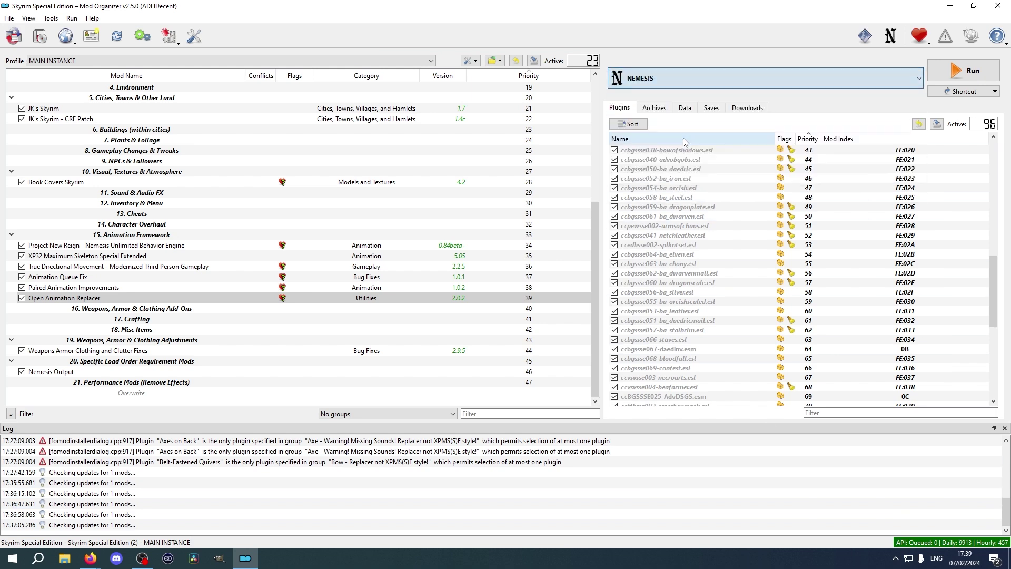
pyautogui.click(980, 73)
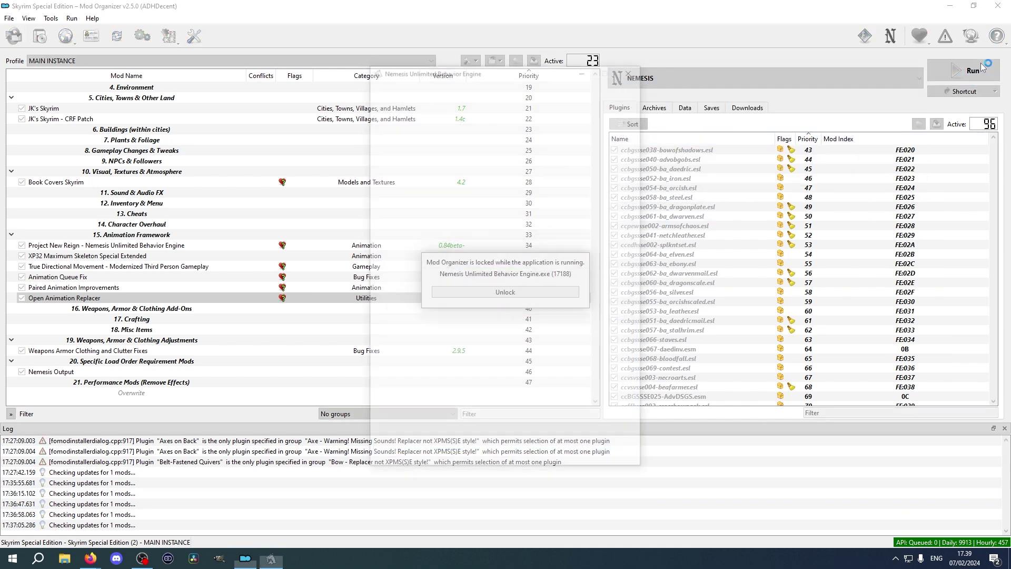
pyautogui.scroll(-1, 490, 169)
pyautogui.scroll(1, 493, 158)
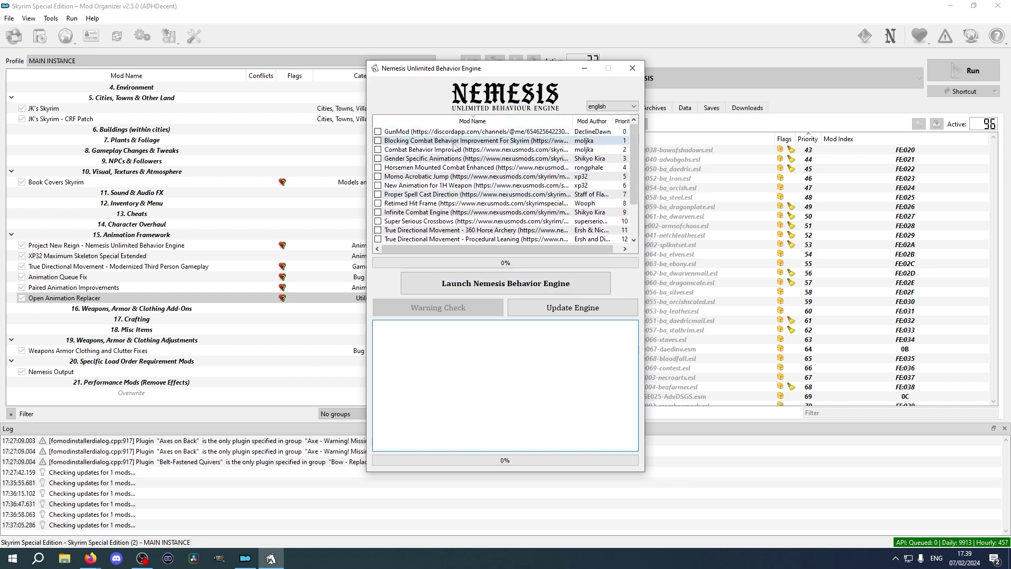
pyautogui.scroll(-2, 434, 186)
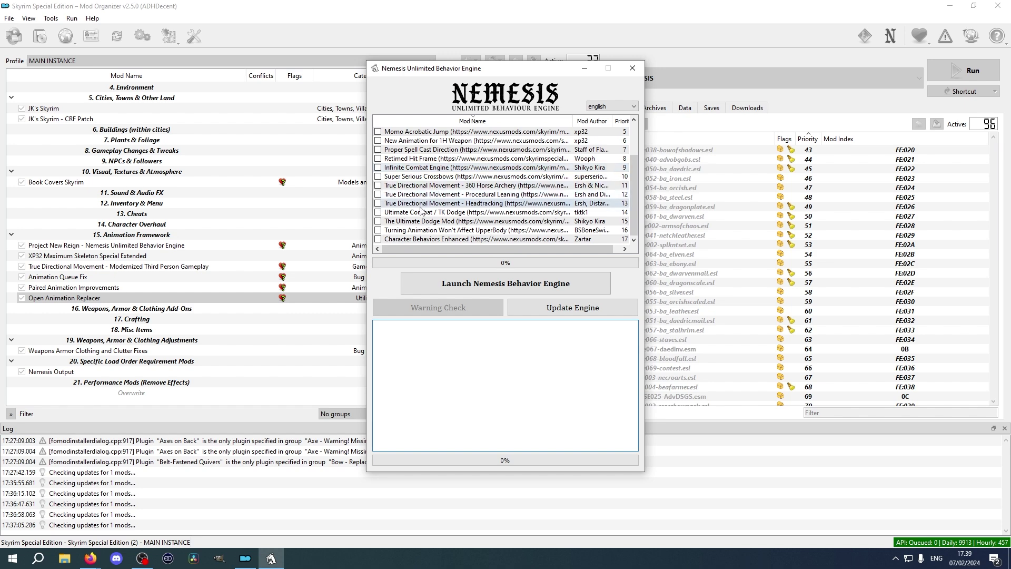
pyautogui.click(379, 186)
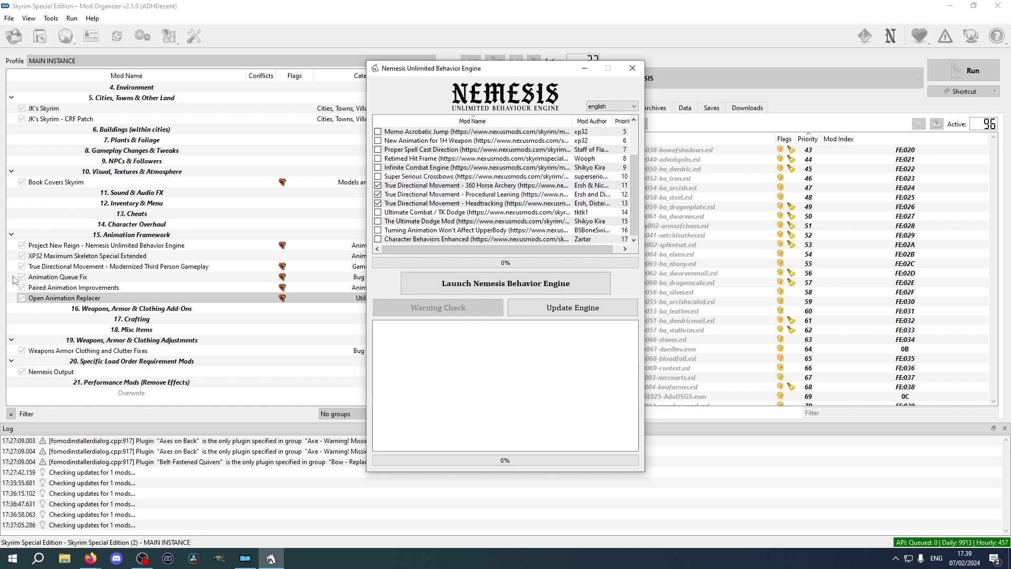
# Update the engine, generate behaviors for 368 animations, and close Nemesis.
pyautogui.click(569, 309)
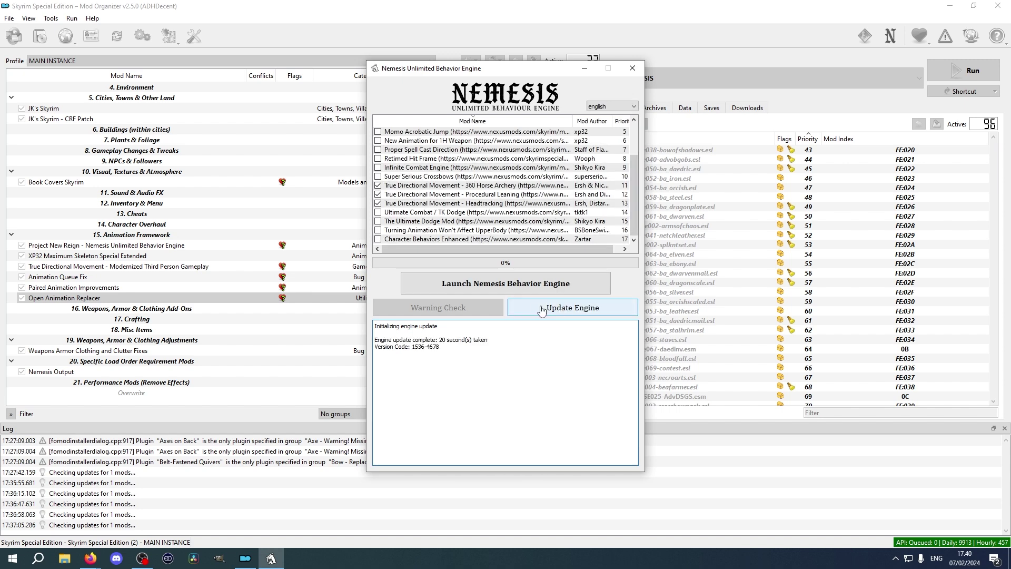
pyautogui.click(501, 287)
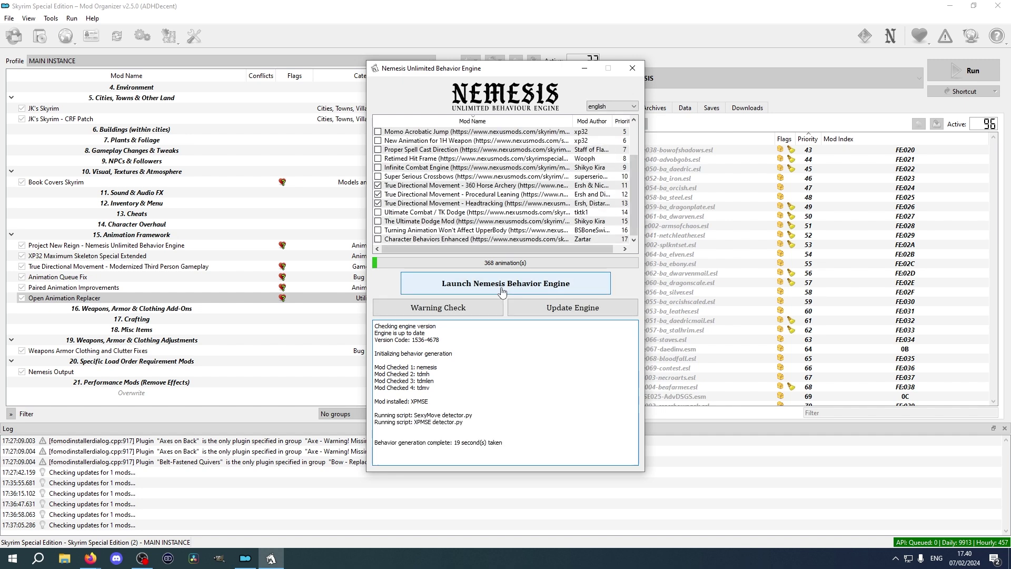
pyautogui.click(633, 69)
pyautogui.scroll(6, 351, 337)
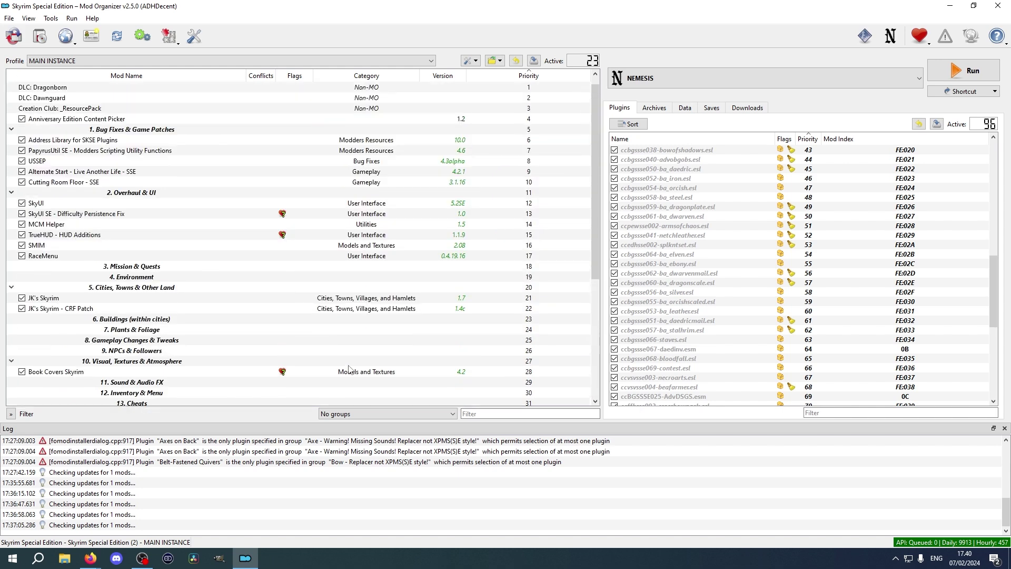
# Choose SKSE from the executable dropdown to launch Skyrim.
pyautogui.click(712, 78)
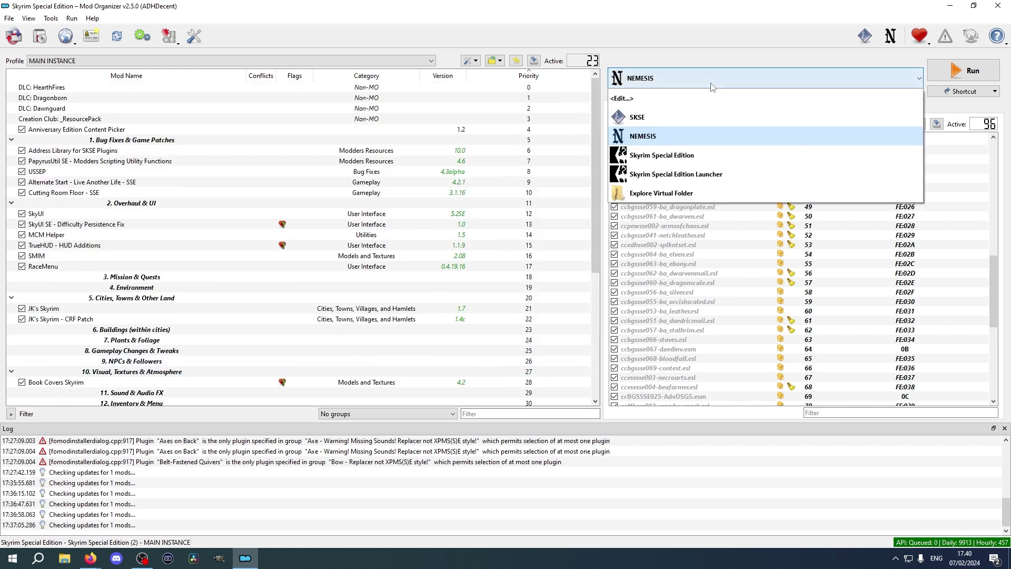
pyautogui.click(706, 117)
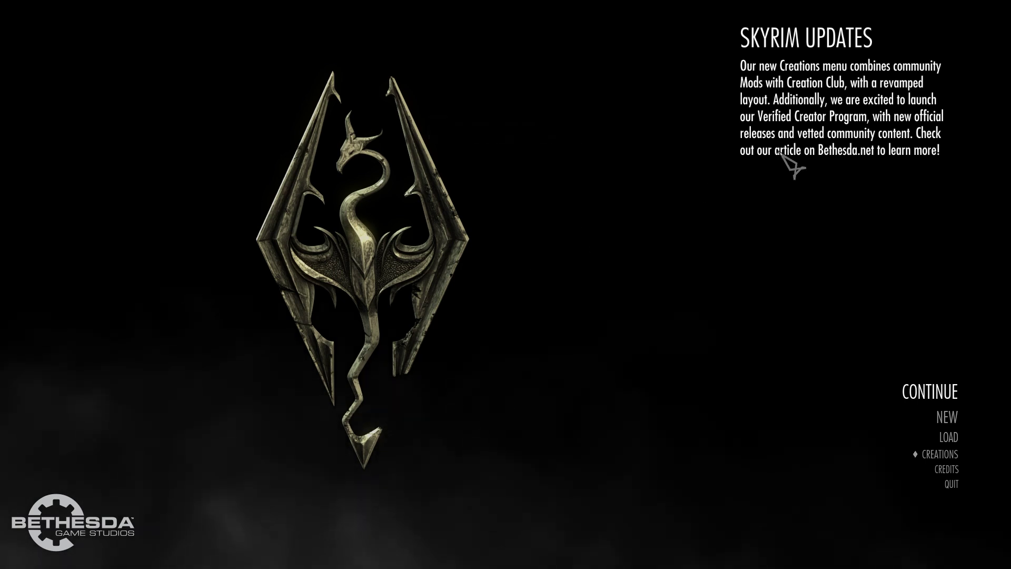
# Continue the last save and open Mod Configuration from the journal's System tab.
pyautogui.click(920, 390)
pyautogui.click(725, 509)
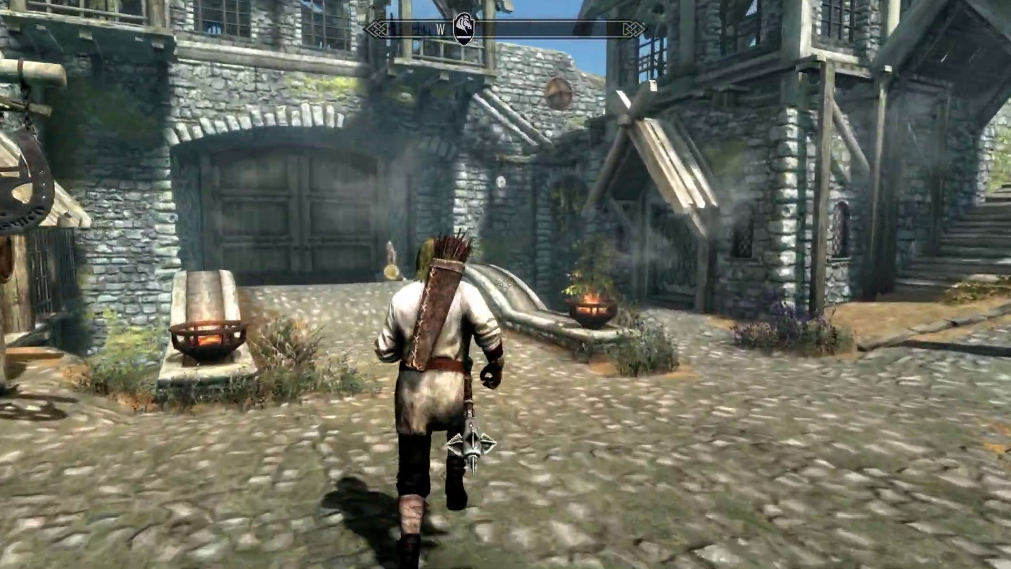
pyautogui.press('Tab')
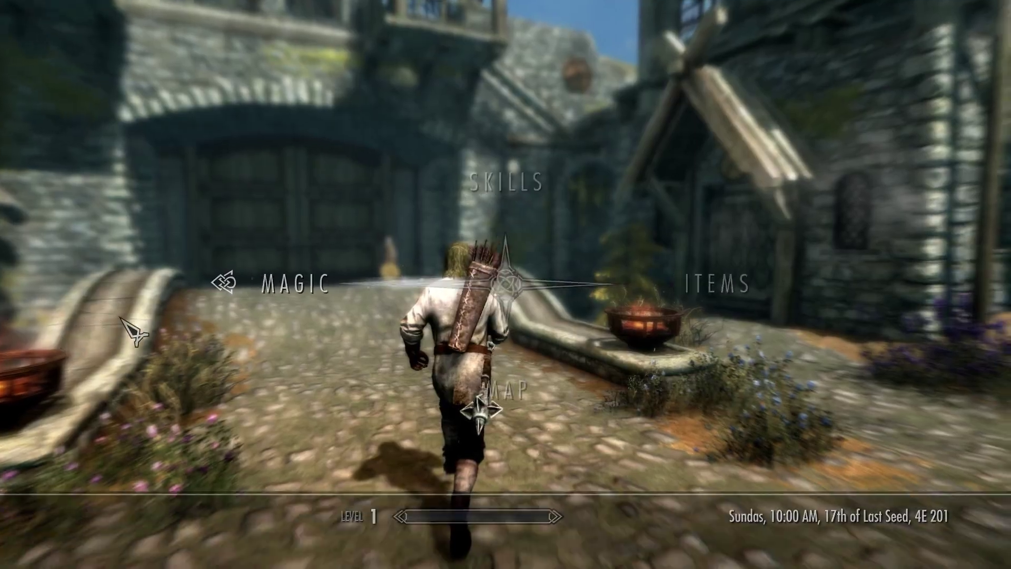
pyautogui.press('Tab')
pyautogui.press('j')
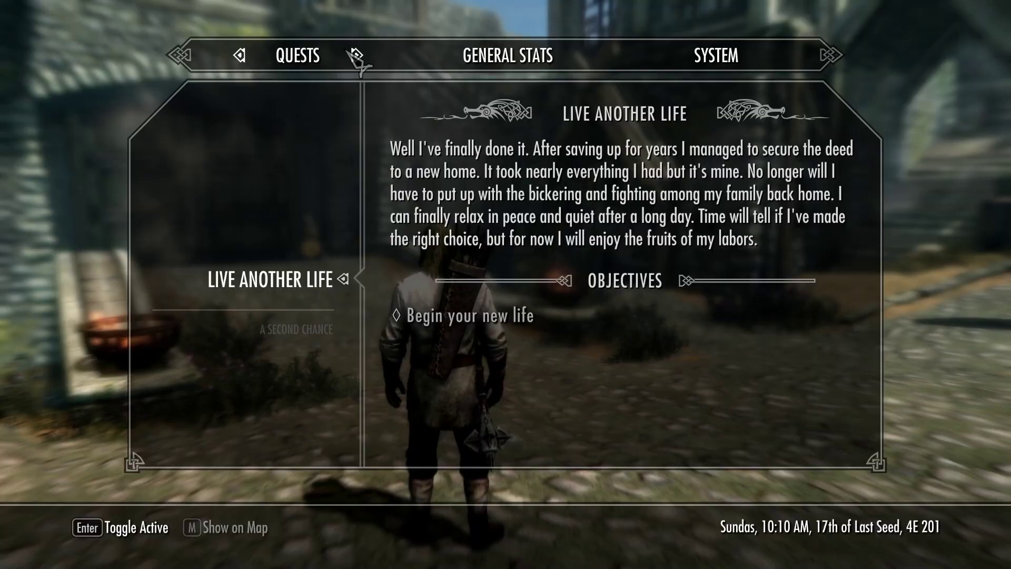
pyautogui.click(730, 53)
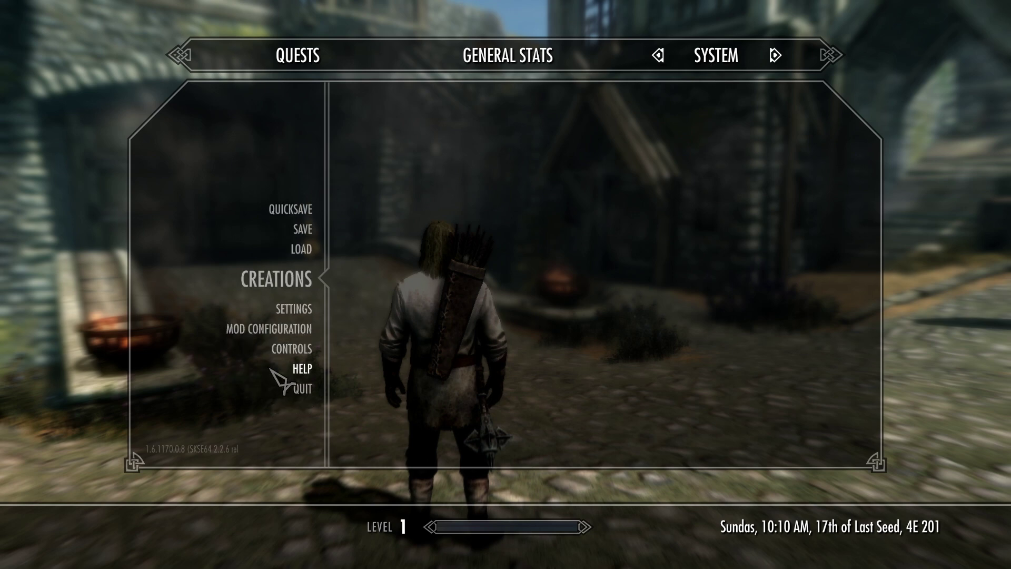
pyautogui.scroll(-1, 274, 364)
pyautogui.click(272, 275)
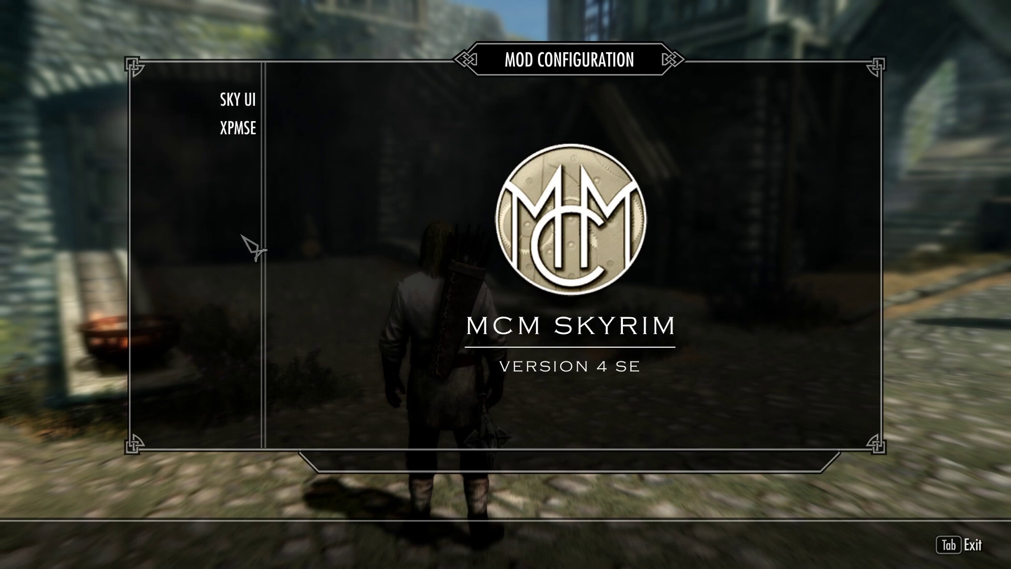
# Quit to the main menu and continue the last save.
pyautogui.press('Tab')
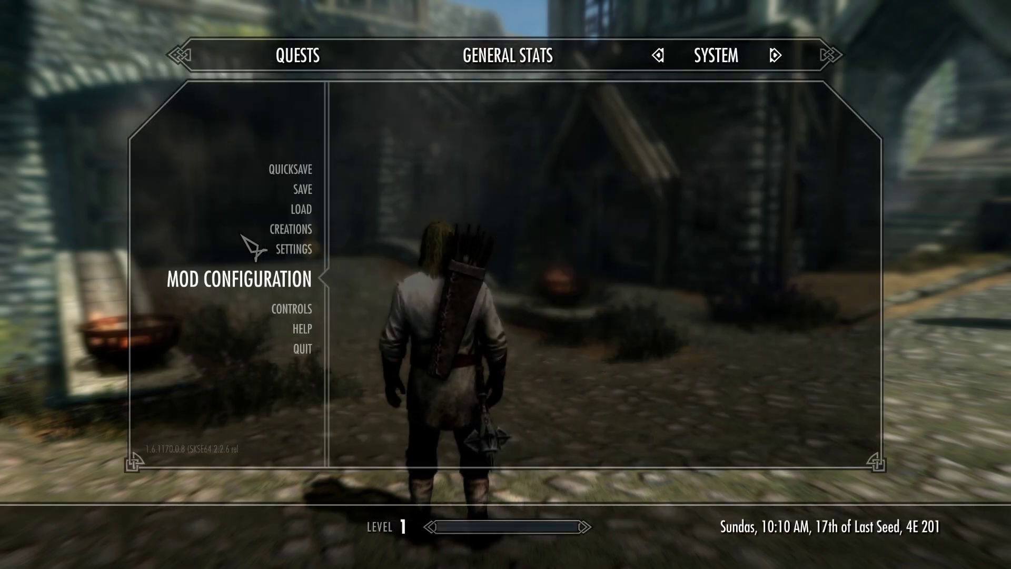
pyautogui.click(311, 348)
pyautogui.click(382, 266)
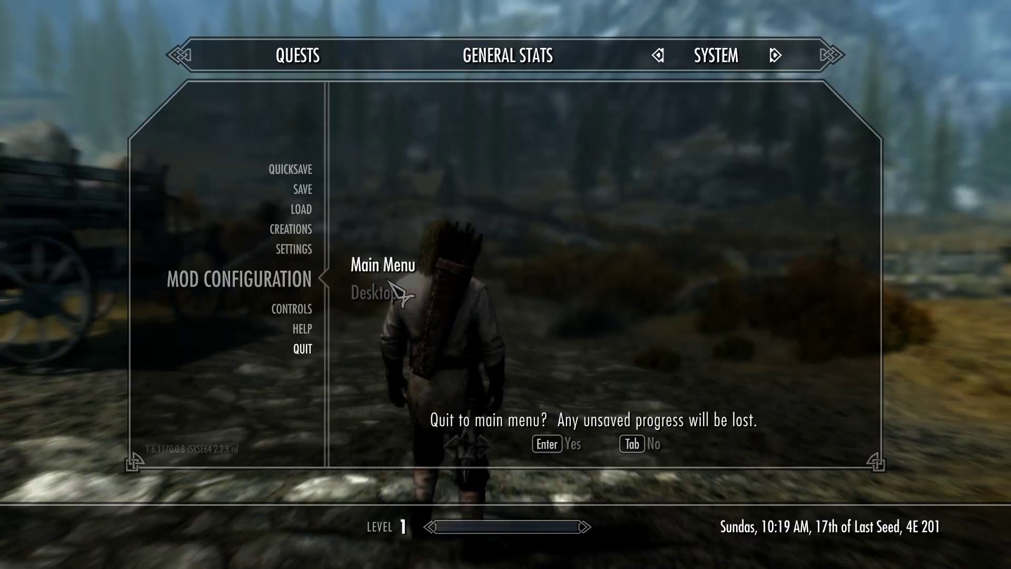
pyautogui.press('Return')
pyautogui.press('Return')
pyautogui.press('Return')
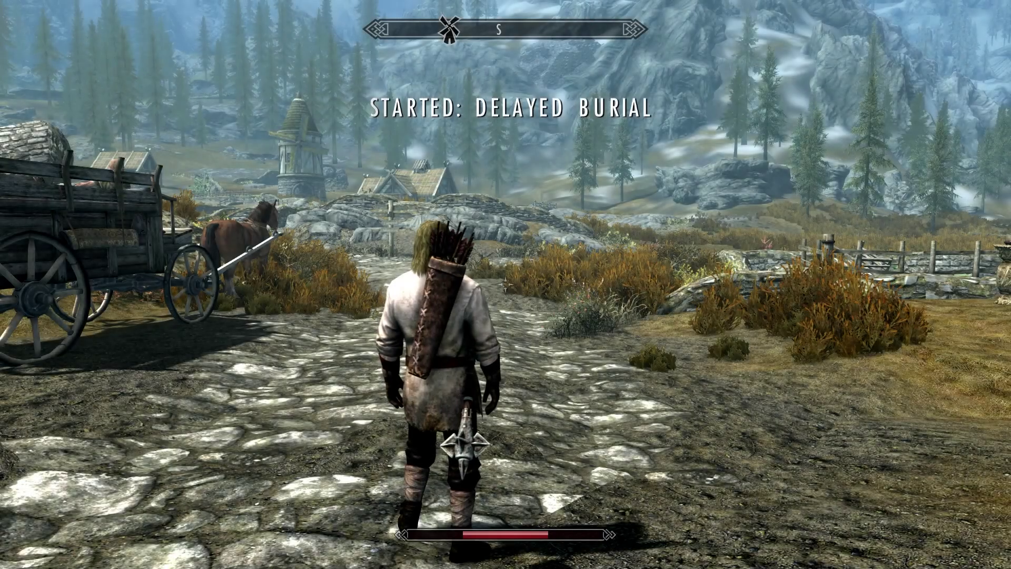
# Walk forward, draw the mace, and open the quest journal.
pyautogui.press('w')
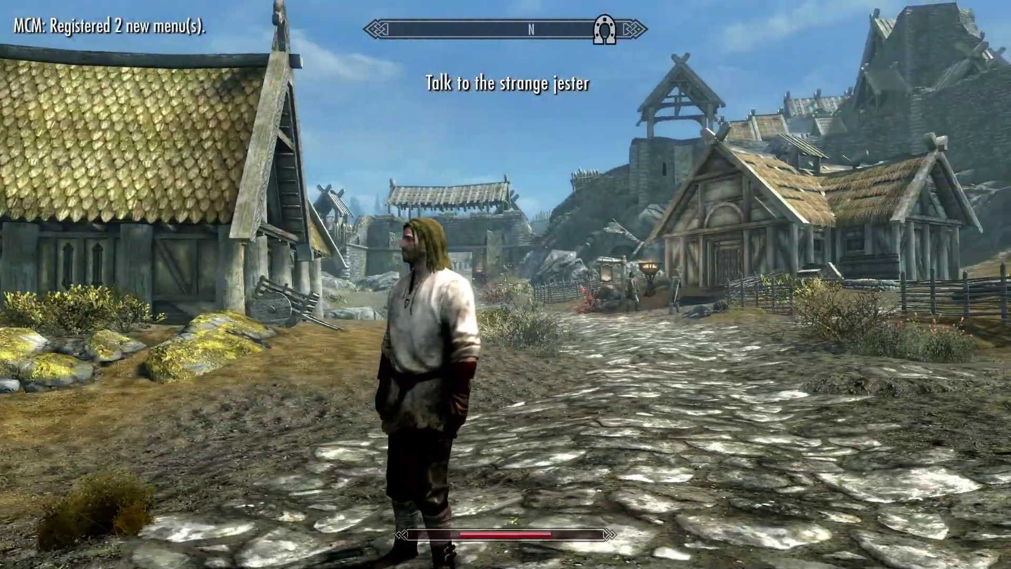
pyautogui.press('r')
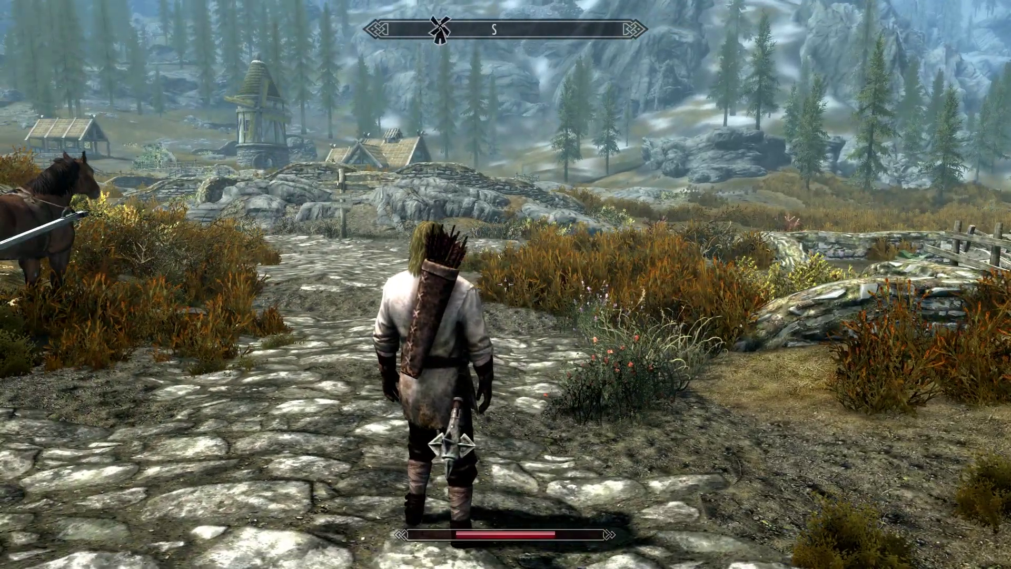
pyautogui.press('j')
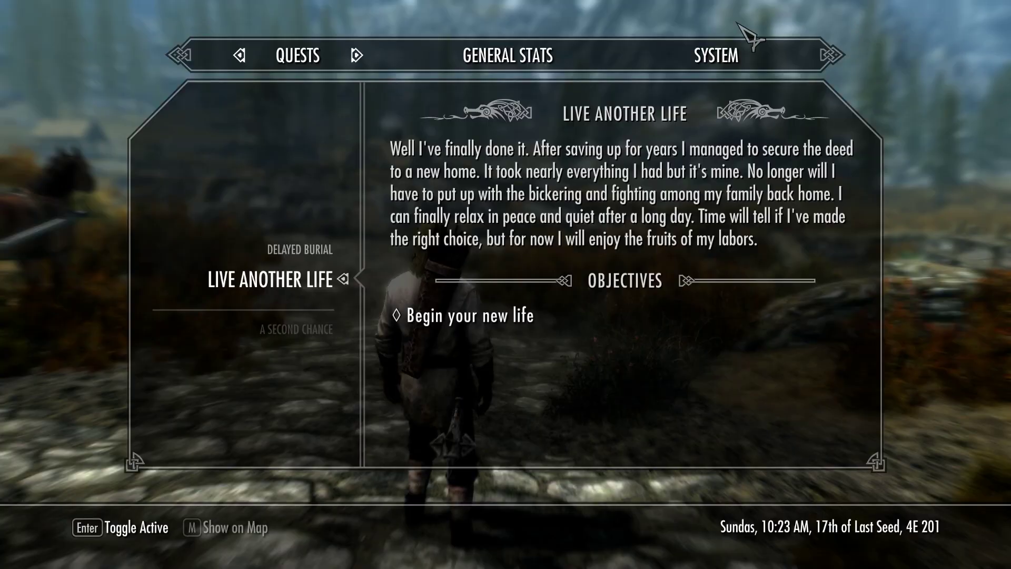
# Go to the journal's System Mod Configuration menu and open True Directional Movement's settings.
pyautogui.click(718, 62)
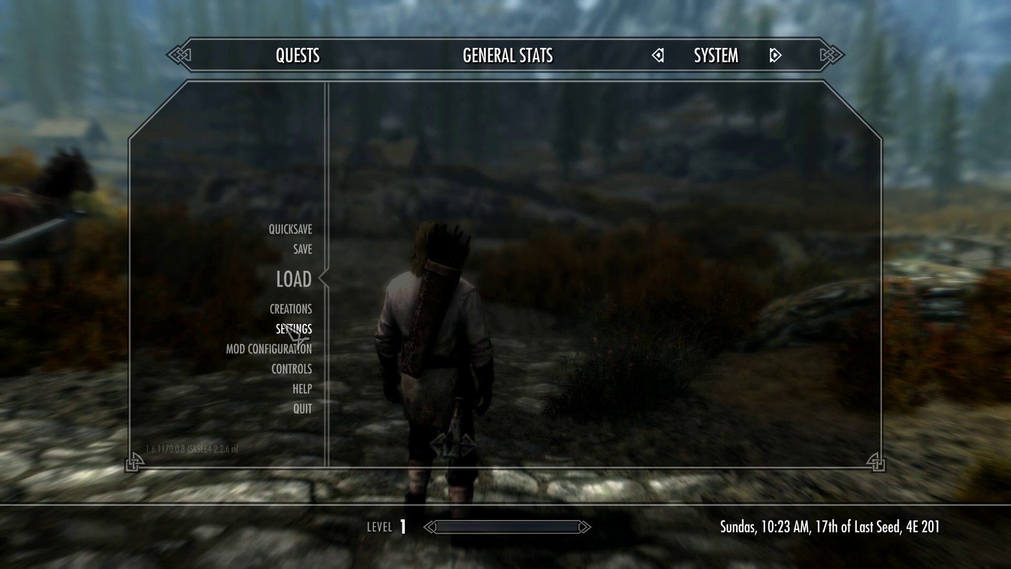
pyautogui.click(295, 289)
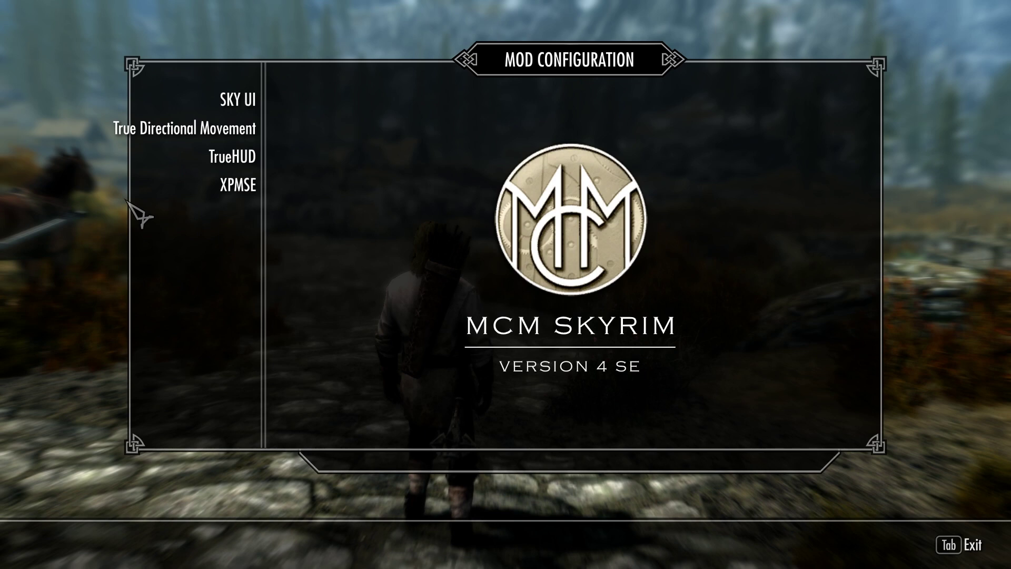
pyautogui.click(201, 128)
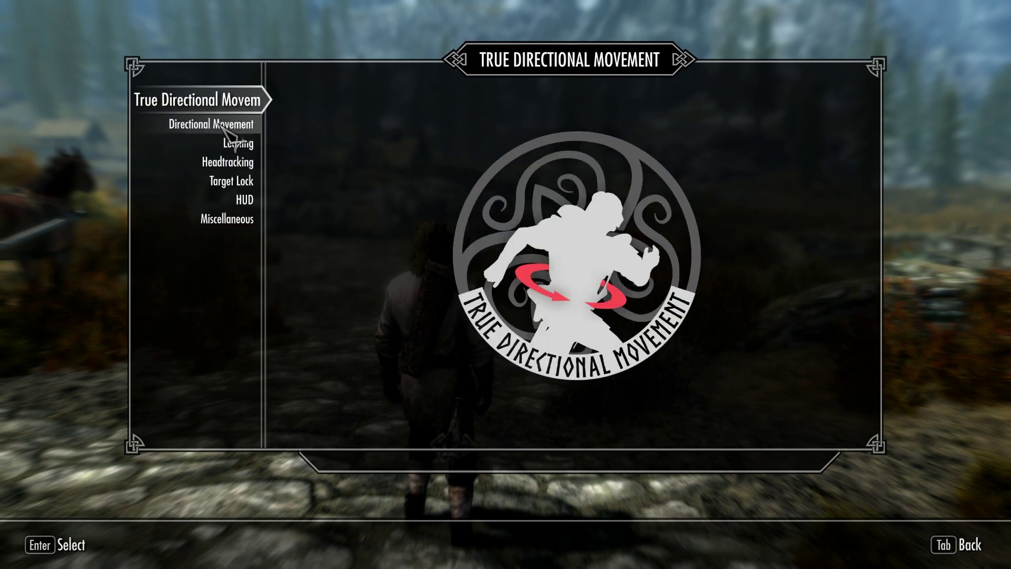
# Review the Directional Movement, Leaning, Headtracking, Target Lock and Miscellaneous pages for installed Nemesis patches.
pyautogui.click(223, 125)
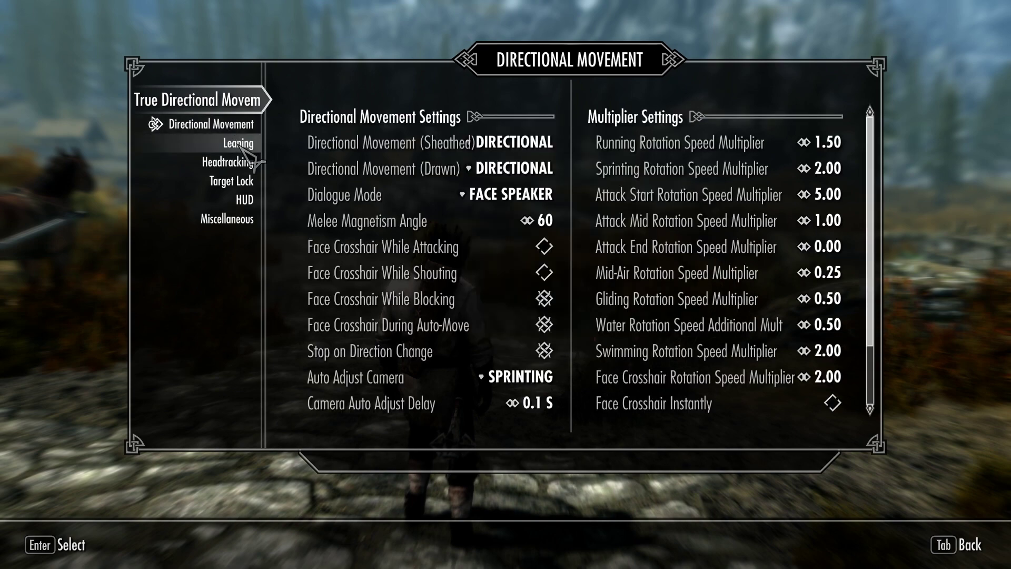
pyautogui.click(242, 146)
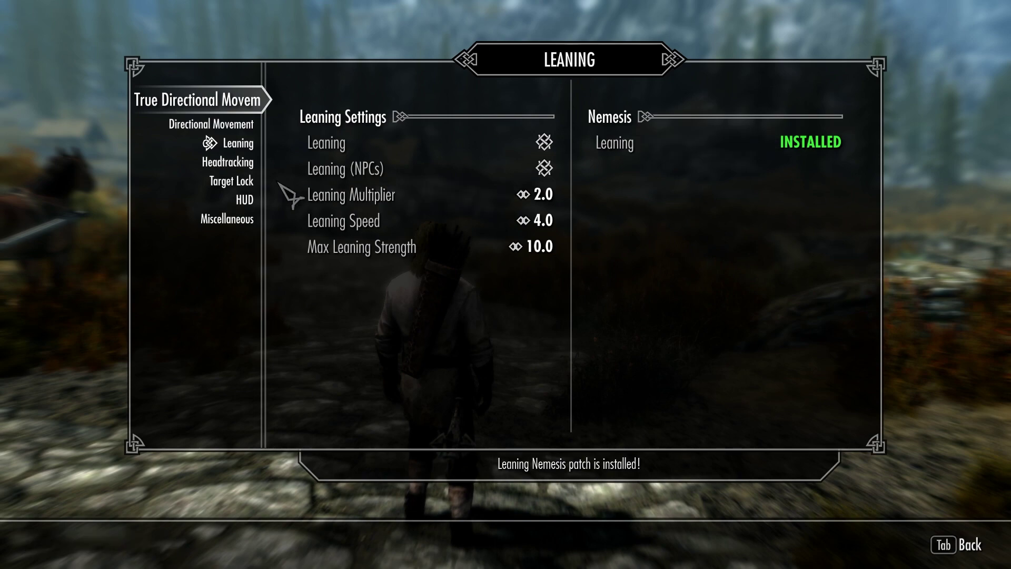
pyautogui.click(227, 162)
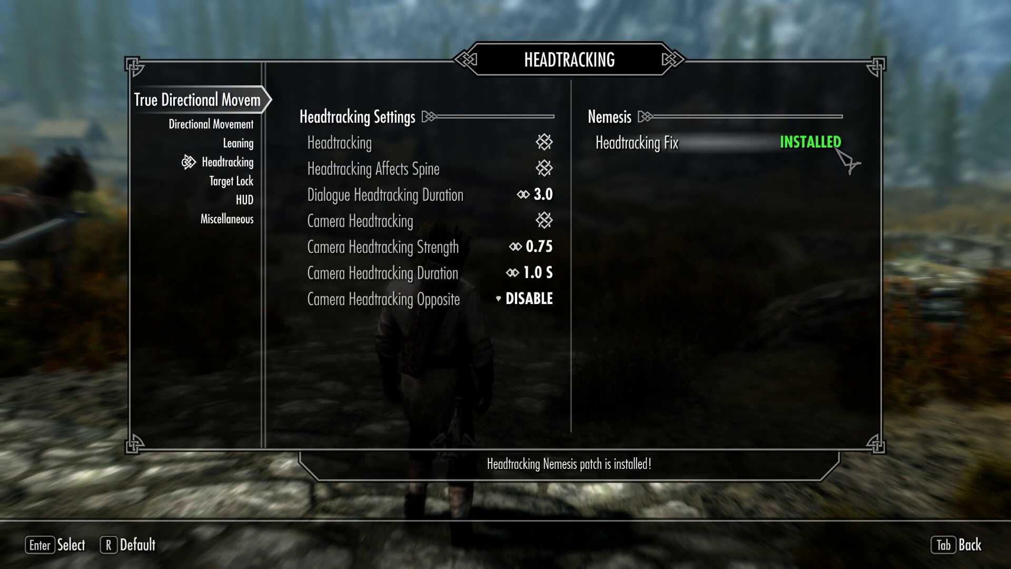
pyautogui.click(232, 181)
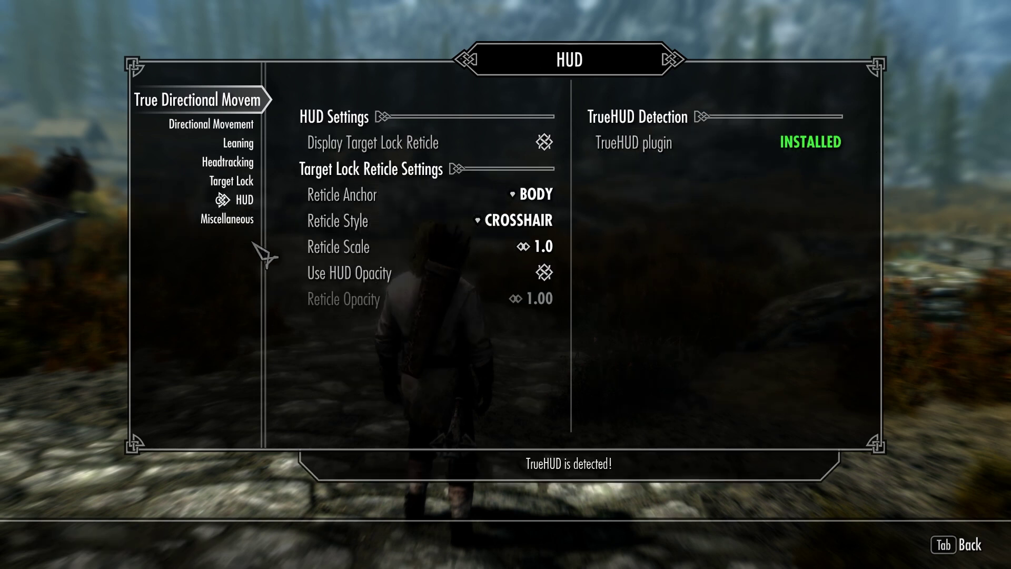
pyautogui.click(231, 218)
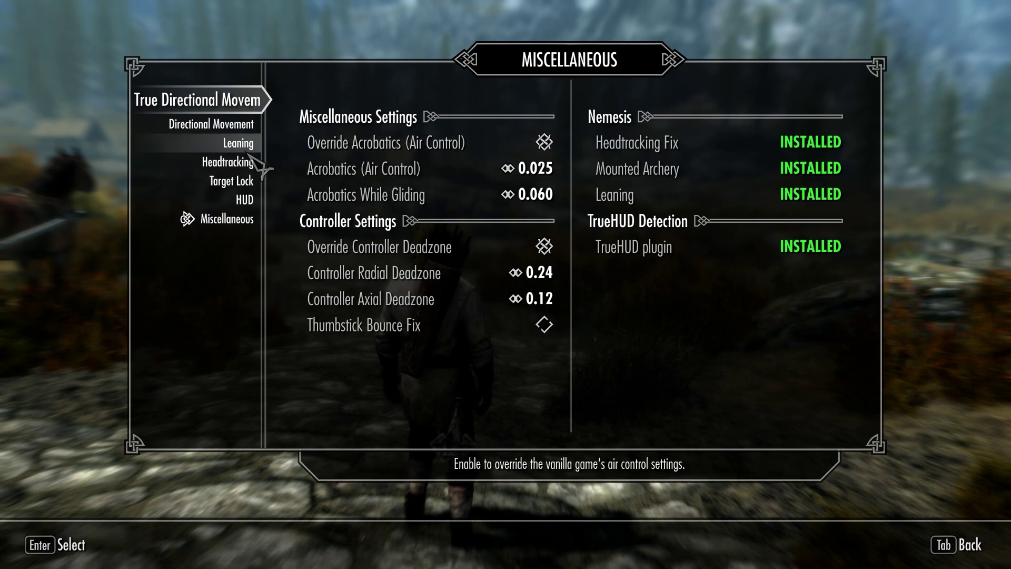